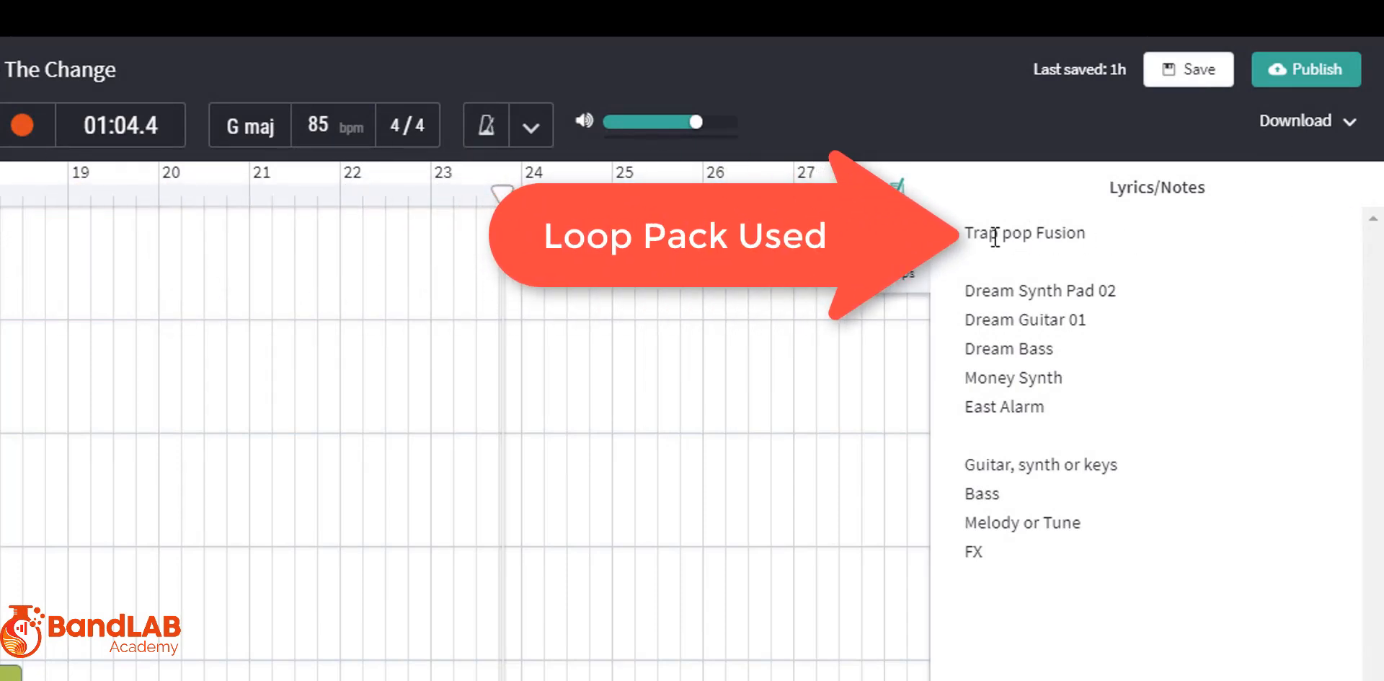
Search the loop packs for "trap" and open the Trap Pop Fusion pack
drag(957, 229, 1089, 230)
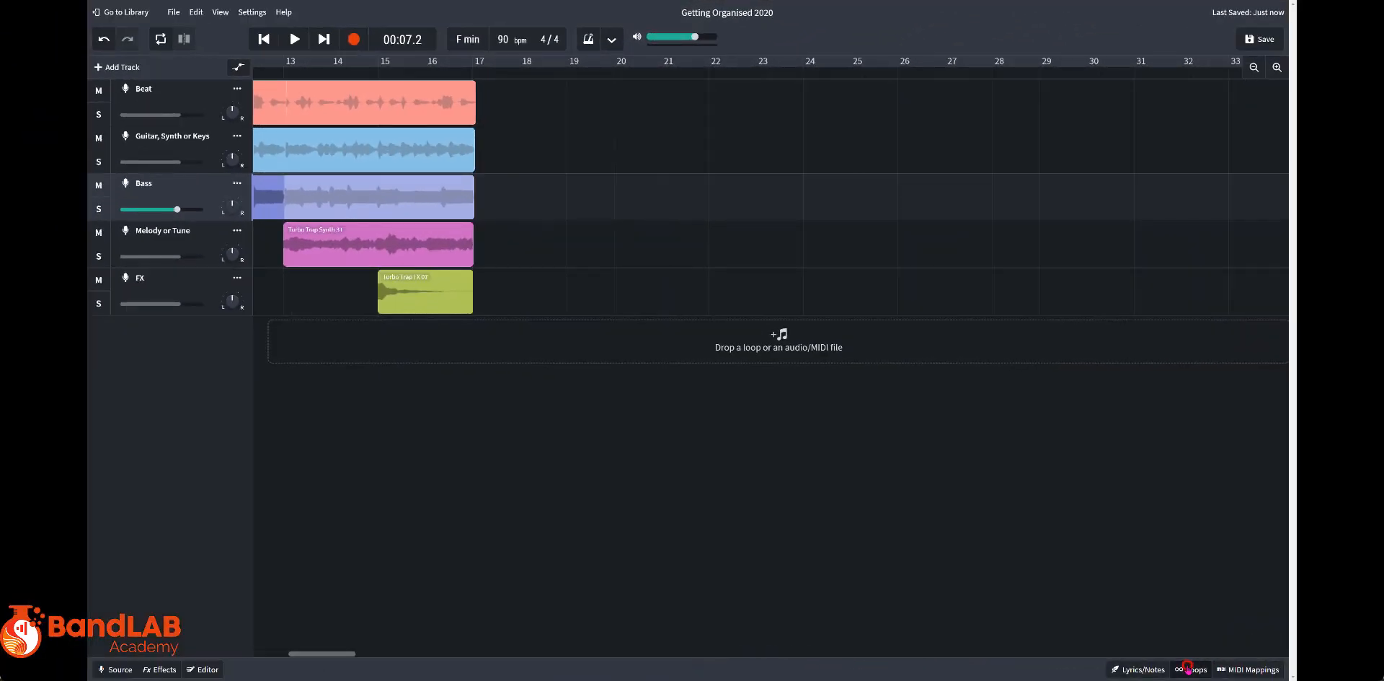
click(1188, 668)
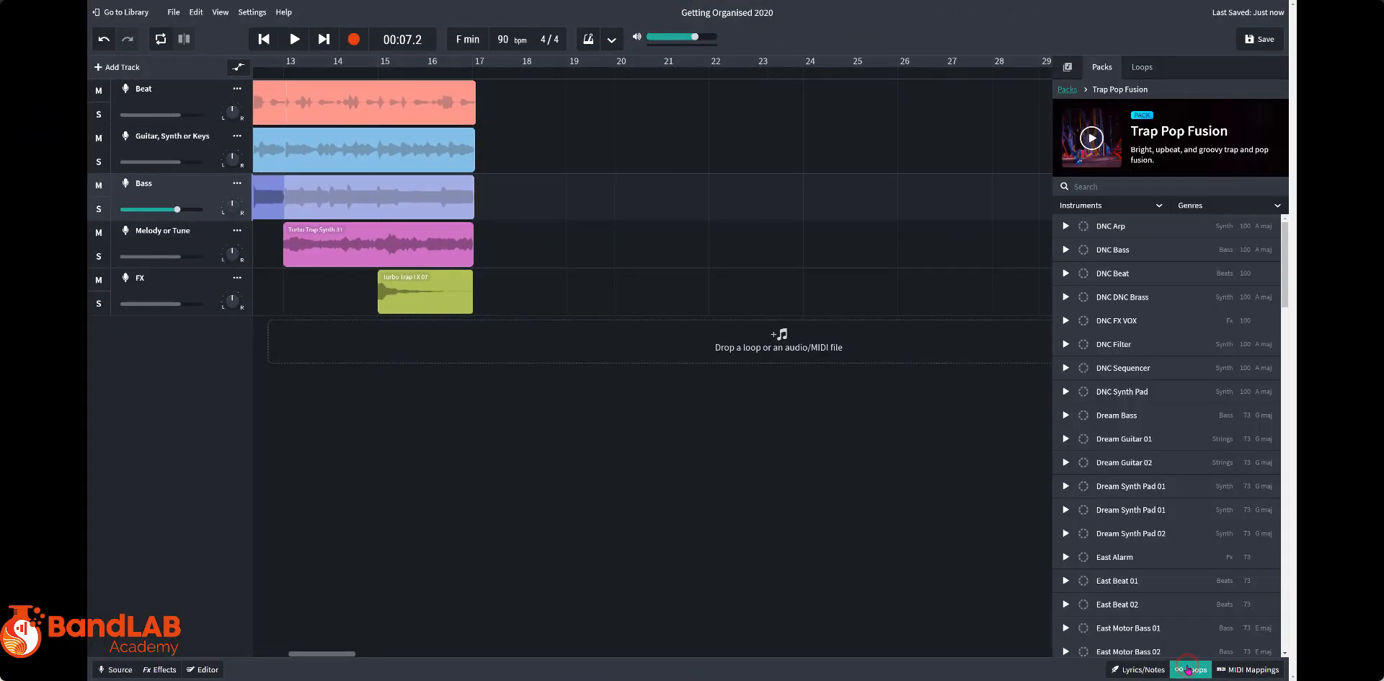
click(1067, 90)
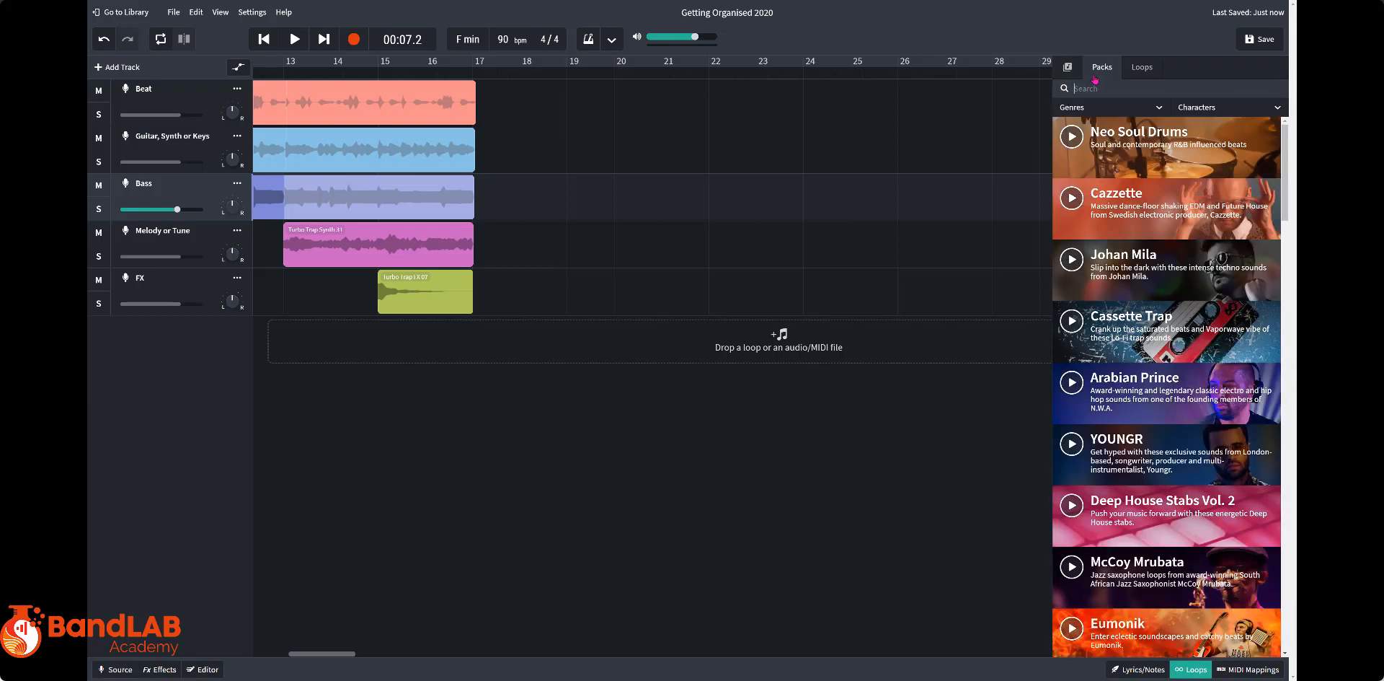
click(1095, 85)
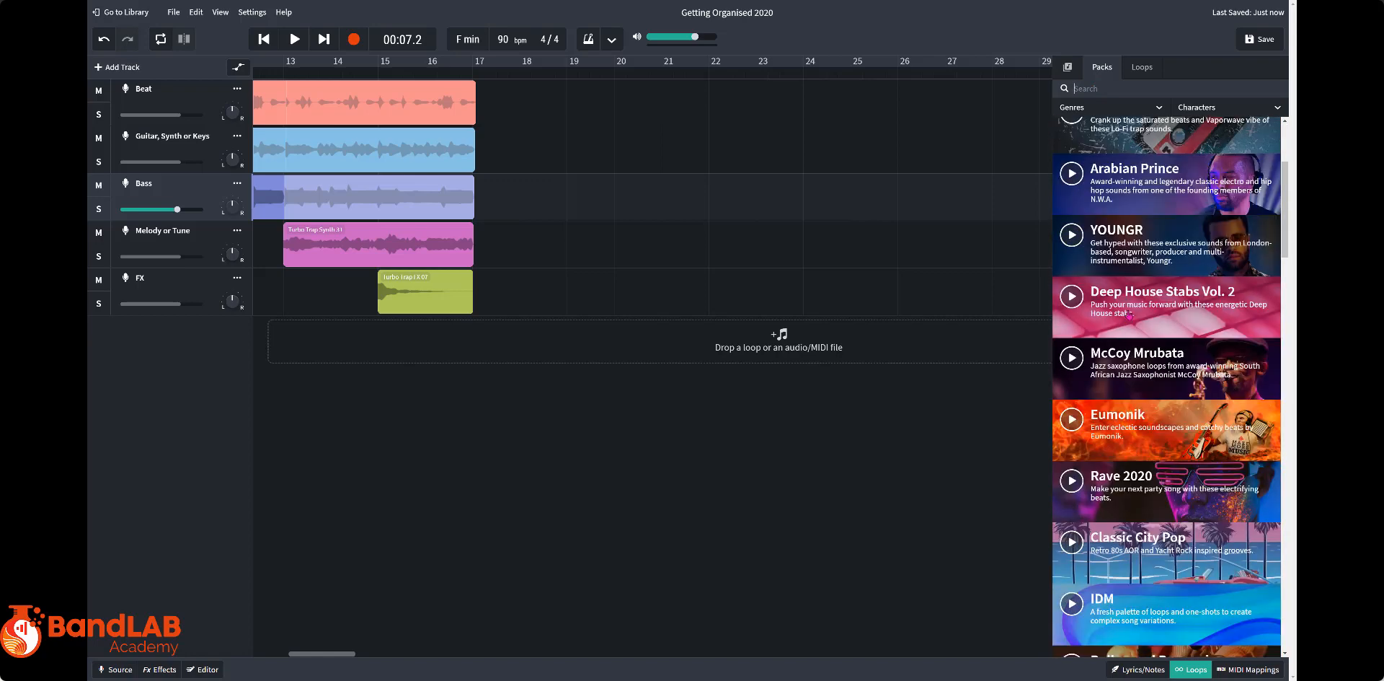
text(trap)
scroll(1168, 159, down, 4)
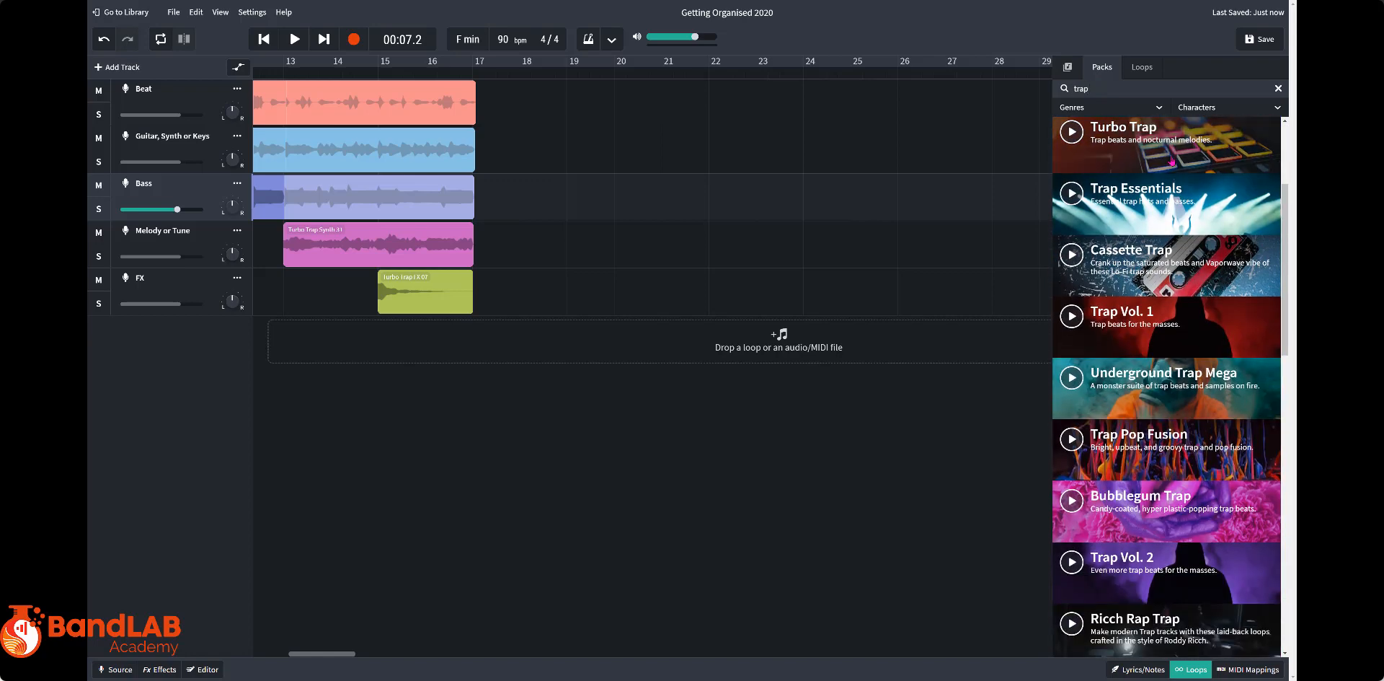
scroll(1172, 162, down, 2)
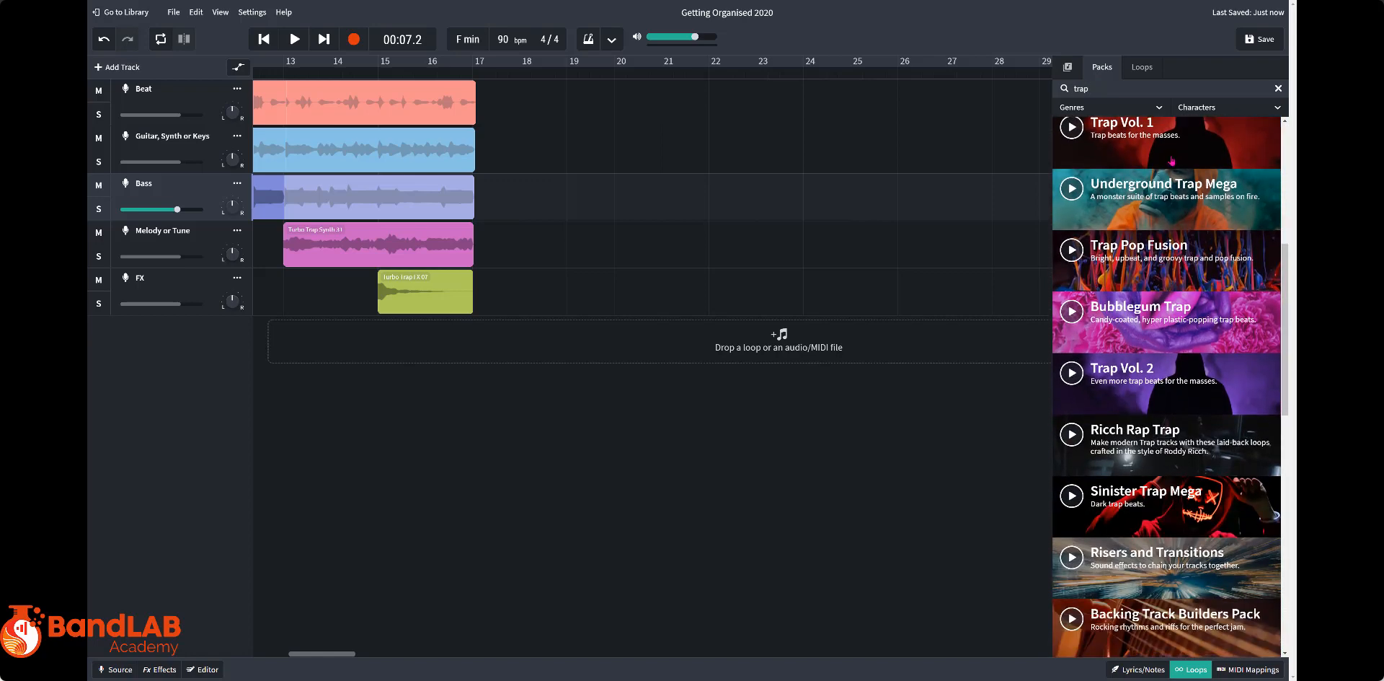
click(1169, 274)
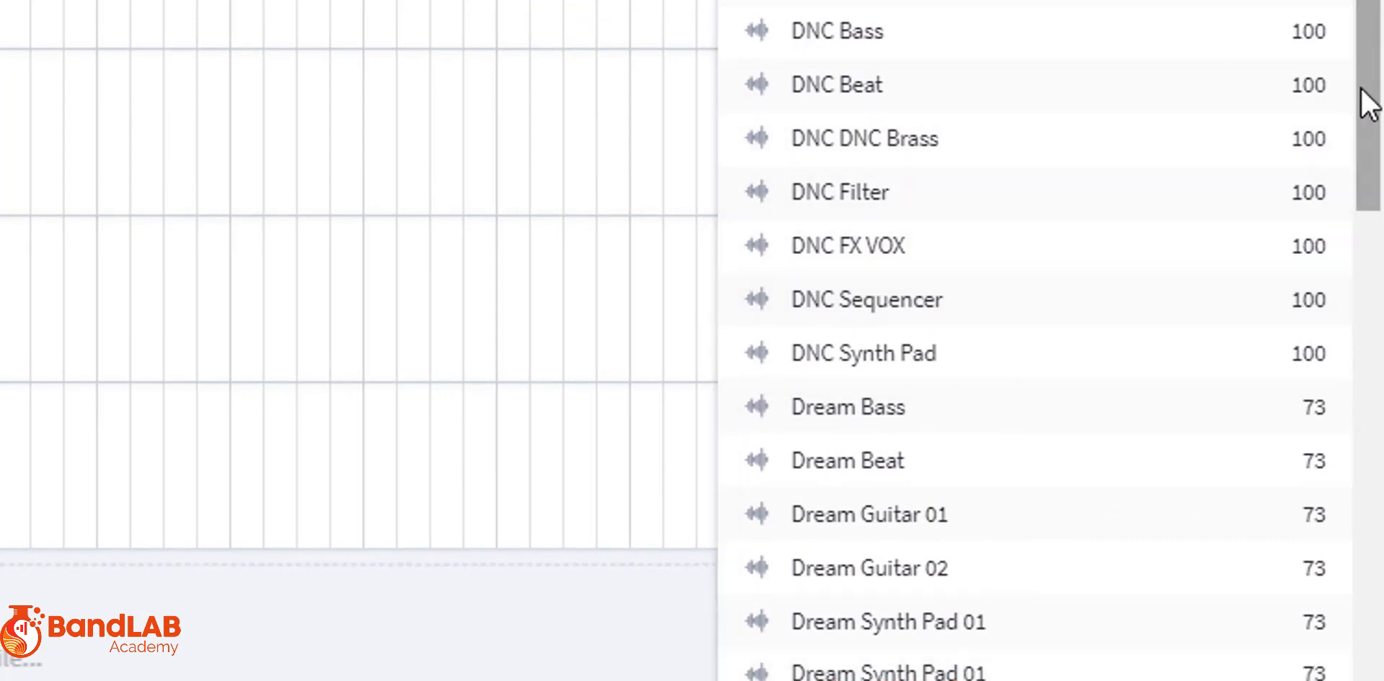
Preview the Pro Beat 01 loop, place it on a new track at bar 17 and extend it to bar 25
drag(1369, 81, 1380, 680)
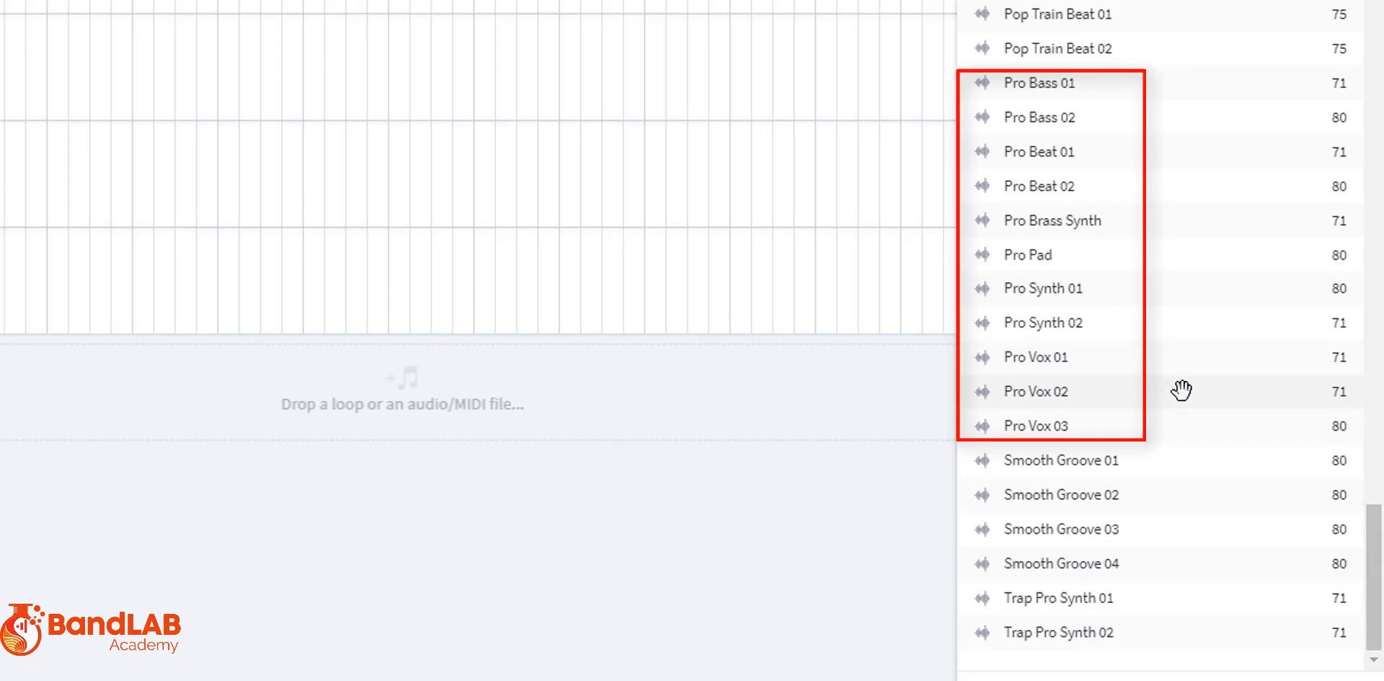
click(1055, 149)
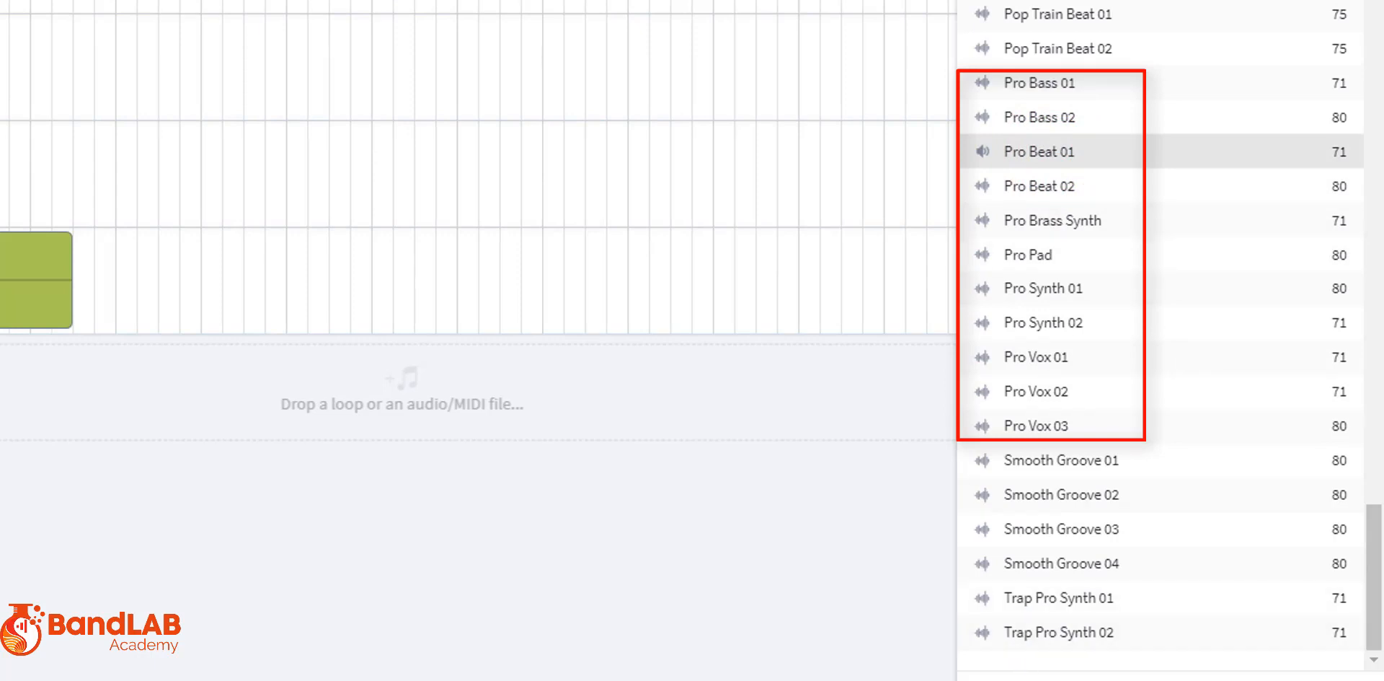
click(982, 679)
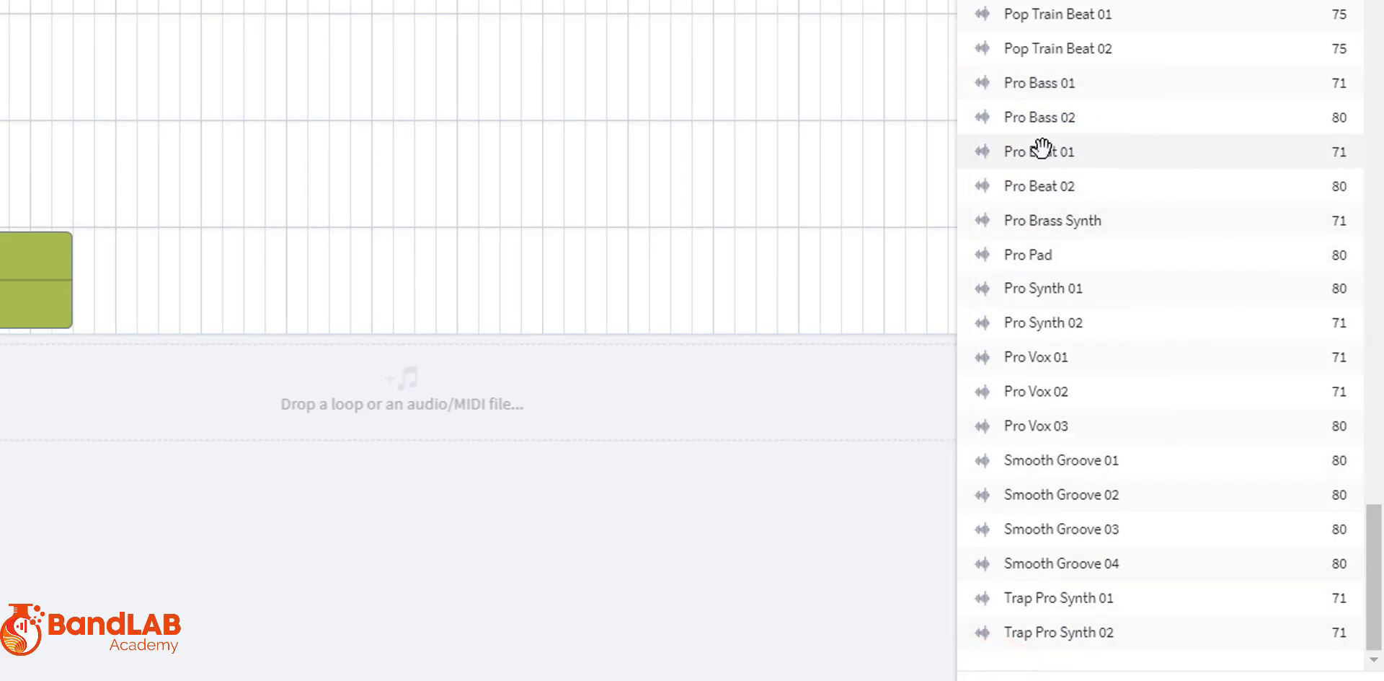
drag(1042, 149, 1042, 149)
drag(1078, 192, 729, 222)
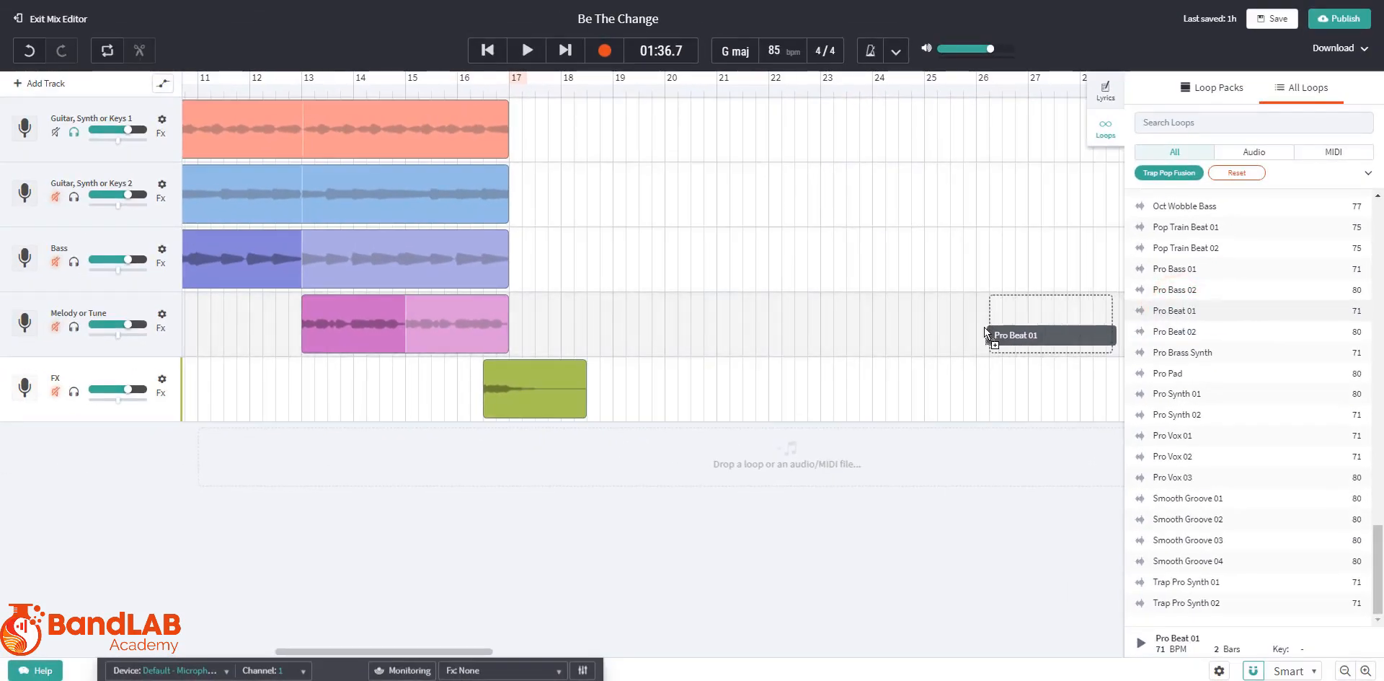
drag(939, 329, 521, 456)
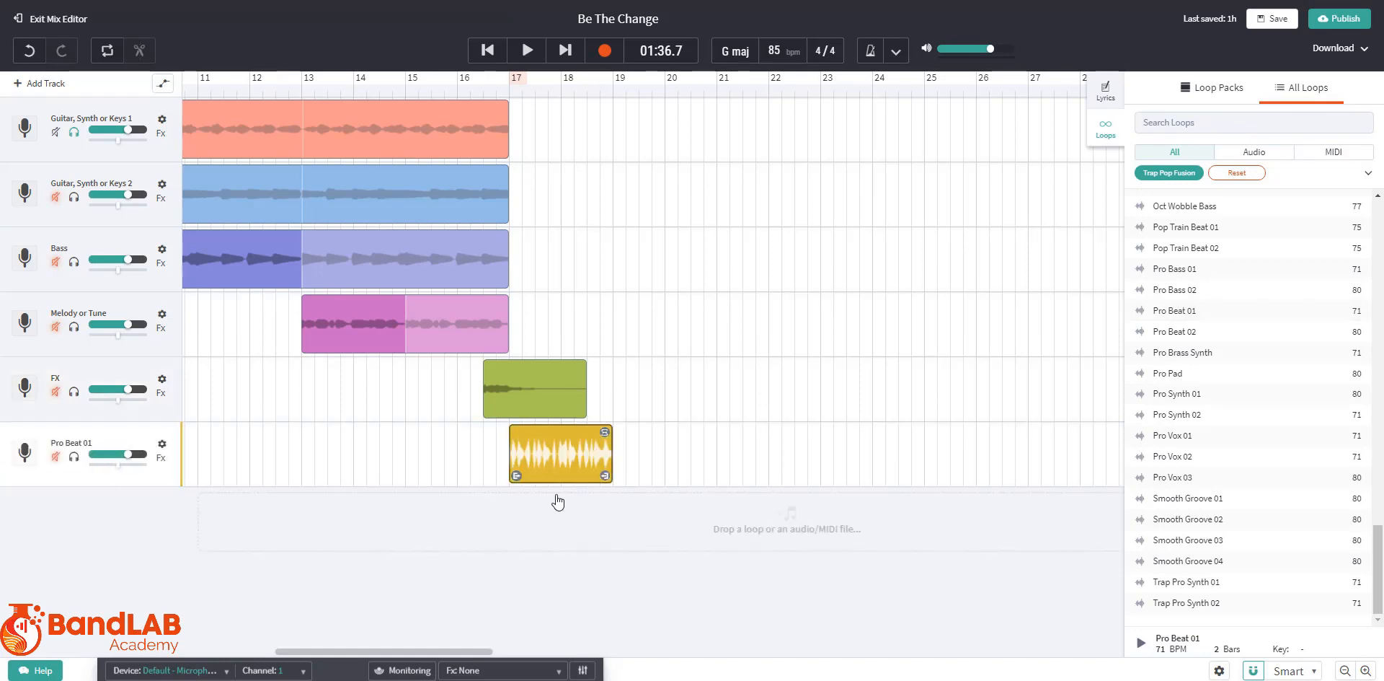
mouse_move(571, 443)
mouse_down()
mouse_move(600, 442)
mouse_move(551, 454)
mouse_up()
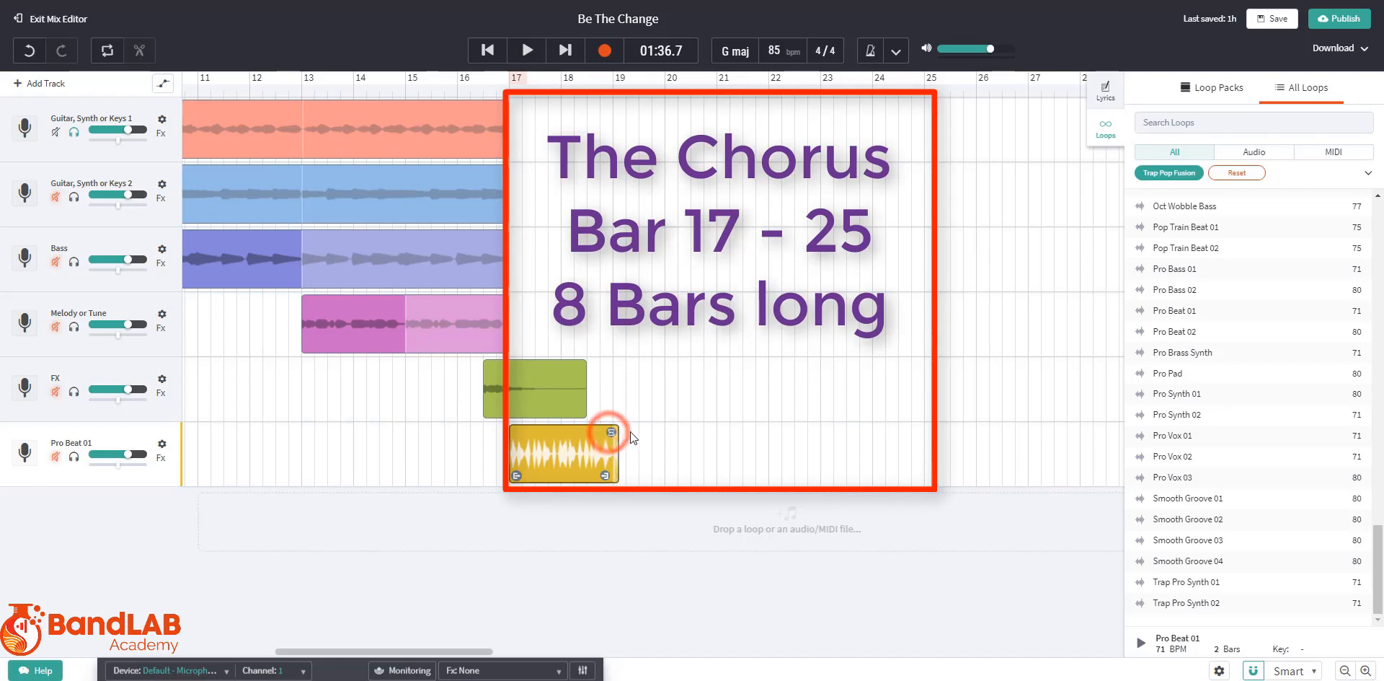
drag(631, 431, 917, 434)
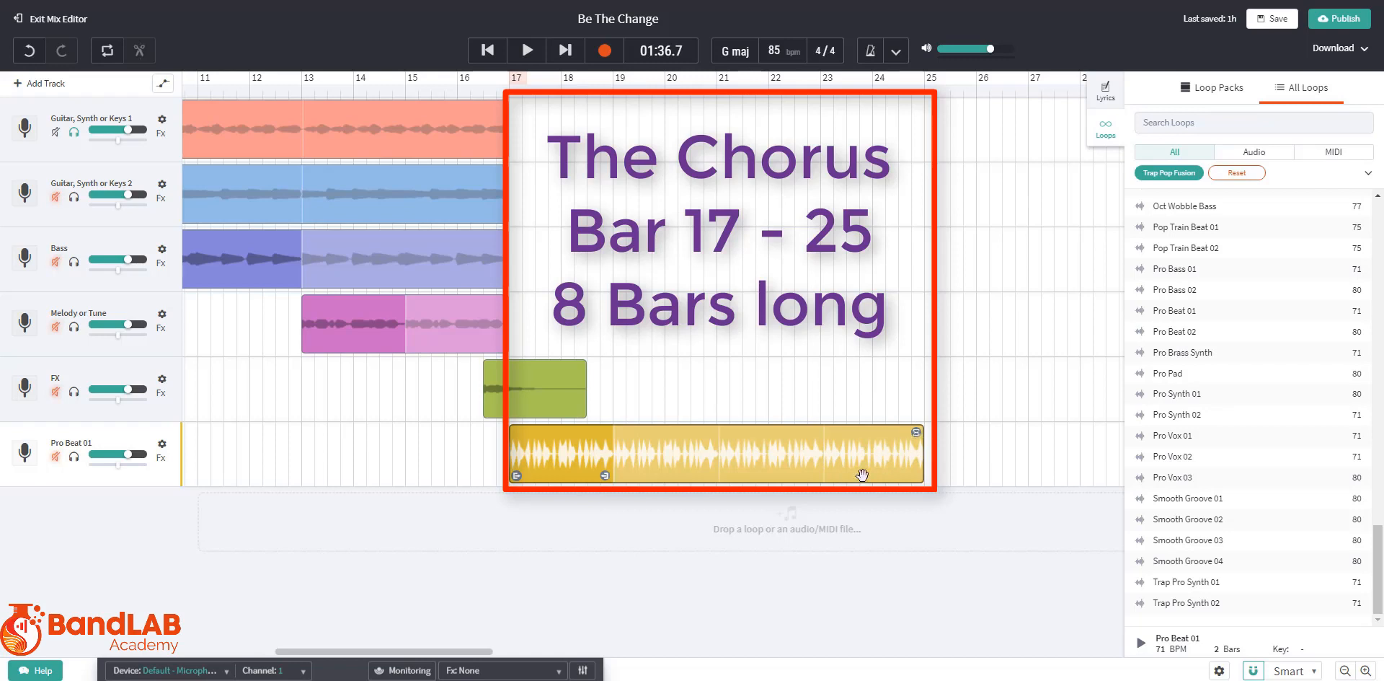
Preview Pro Synth 01, add it to the Guitar, Synth or Keys 1 track at bar 17 and extend it to bar 25
click(1189, 393)
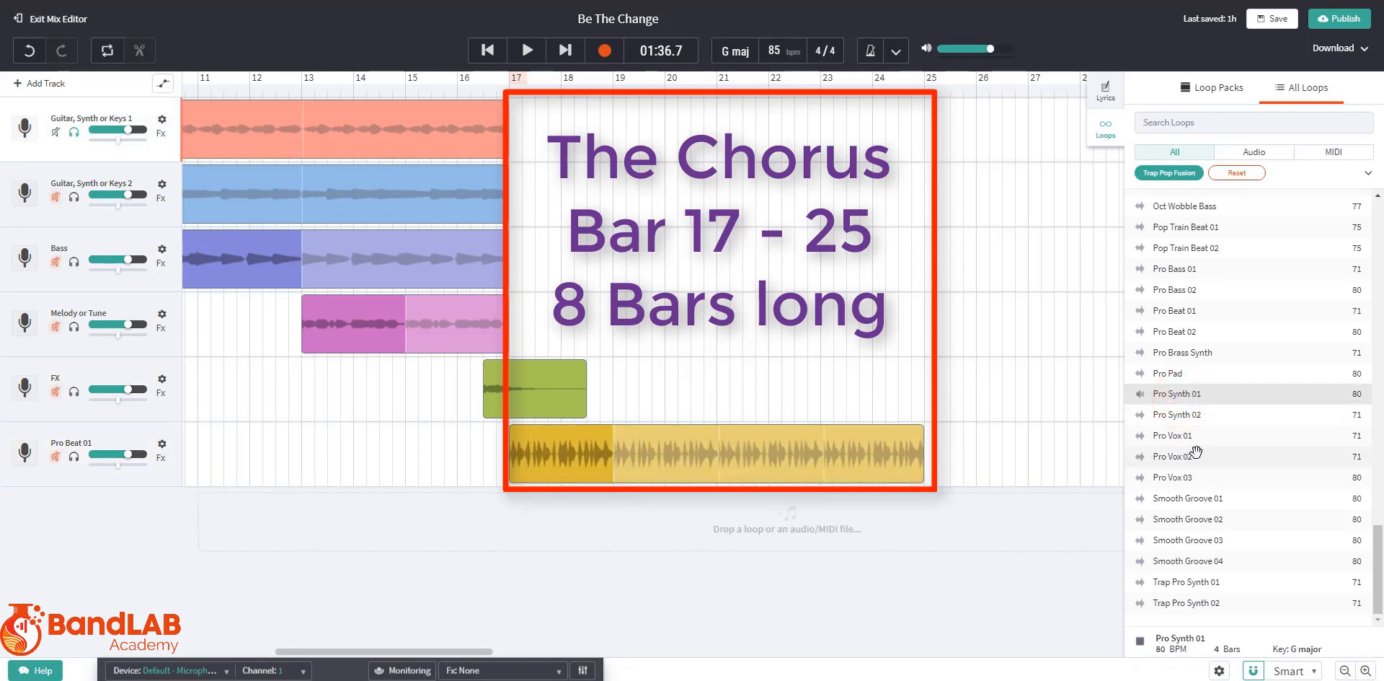
click(1166, 393)
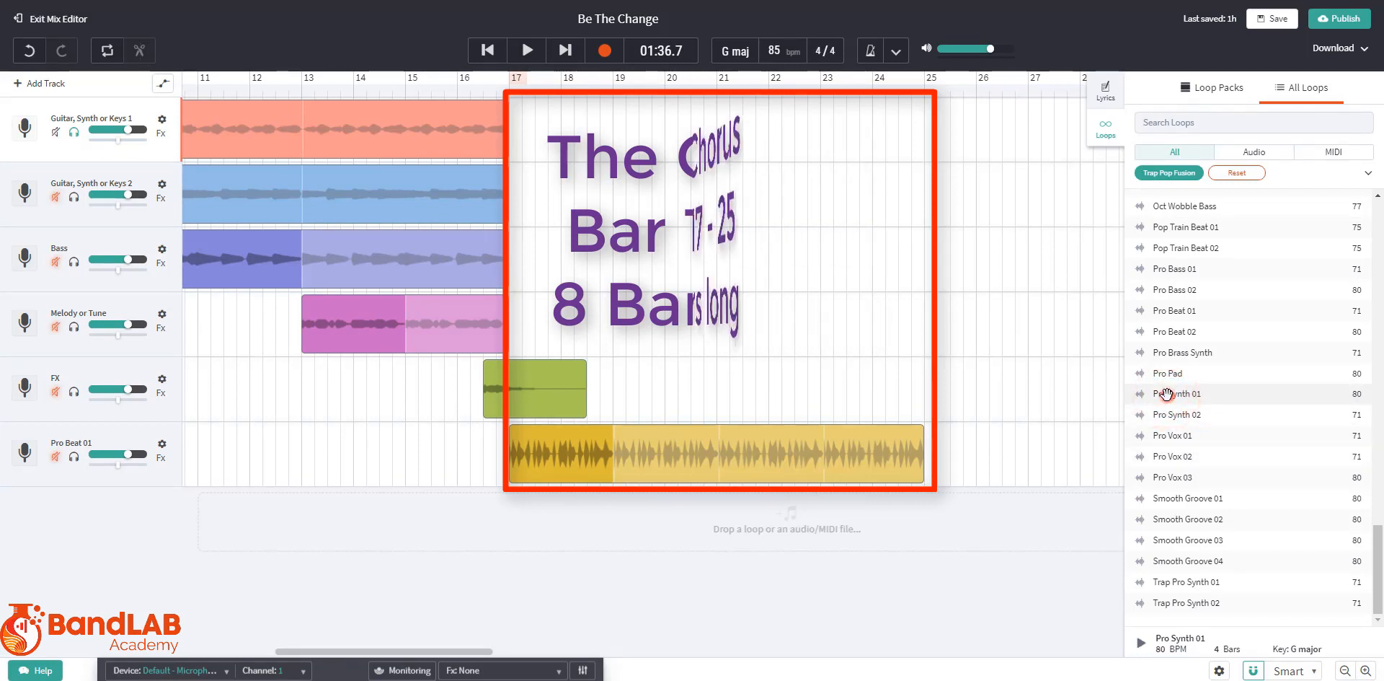
drag(1166, 393, 526, 137)
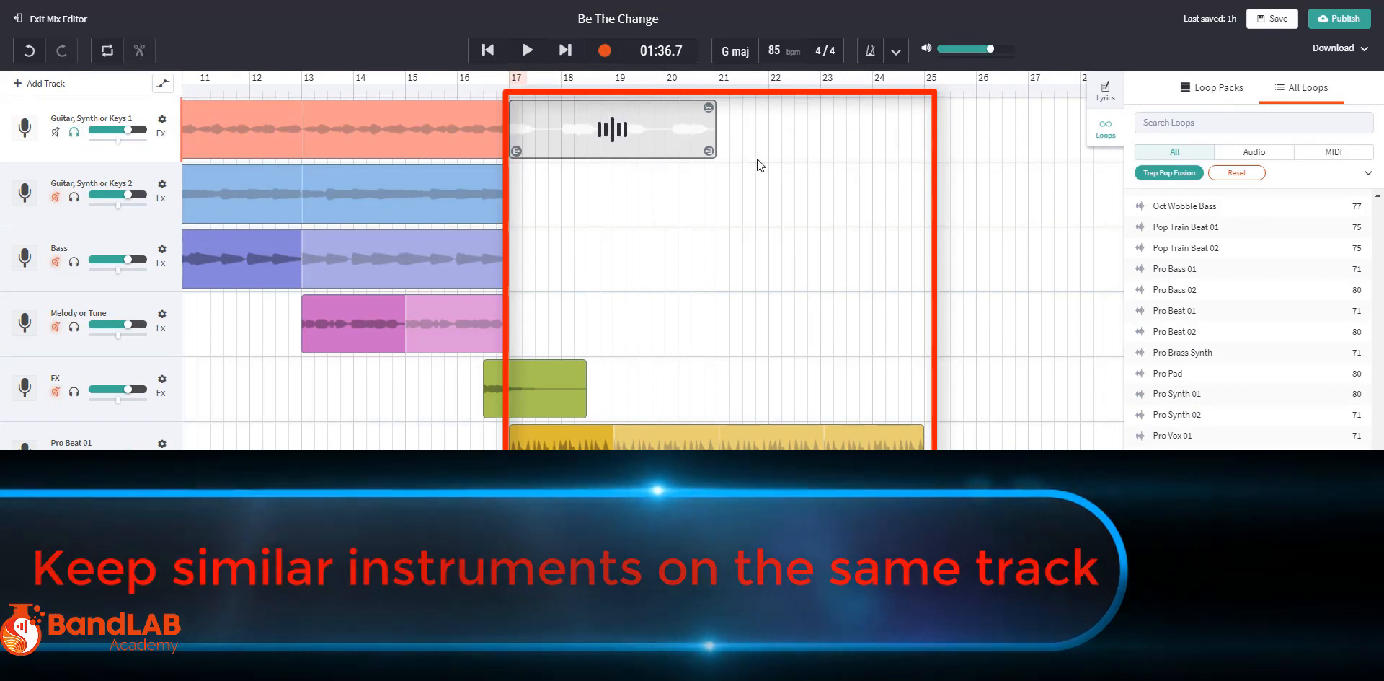
drag(711, 106, 918, 106)
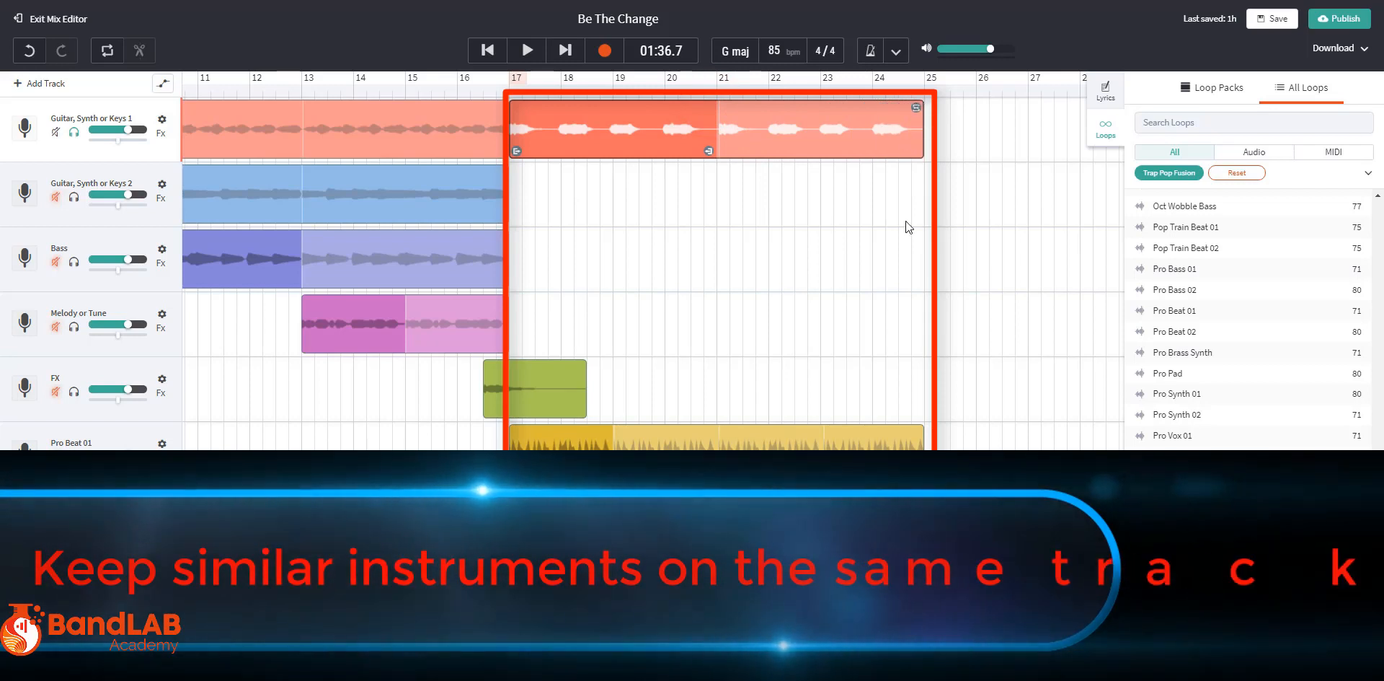
Play the chorus section from bar 17 to hear the beat and synth together
click(511, 78)
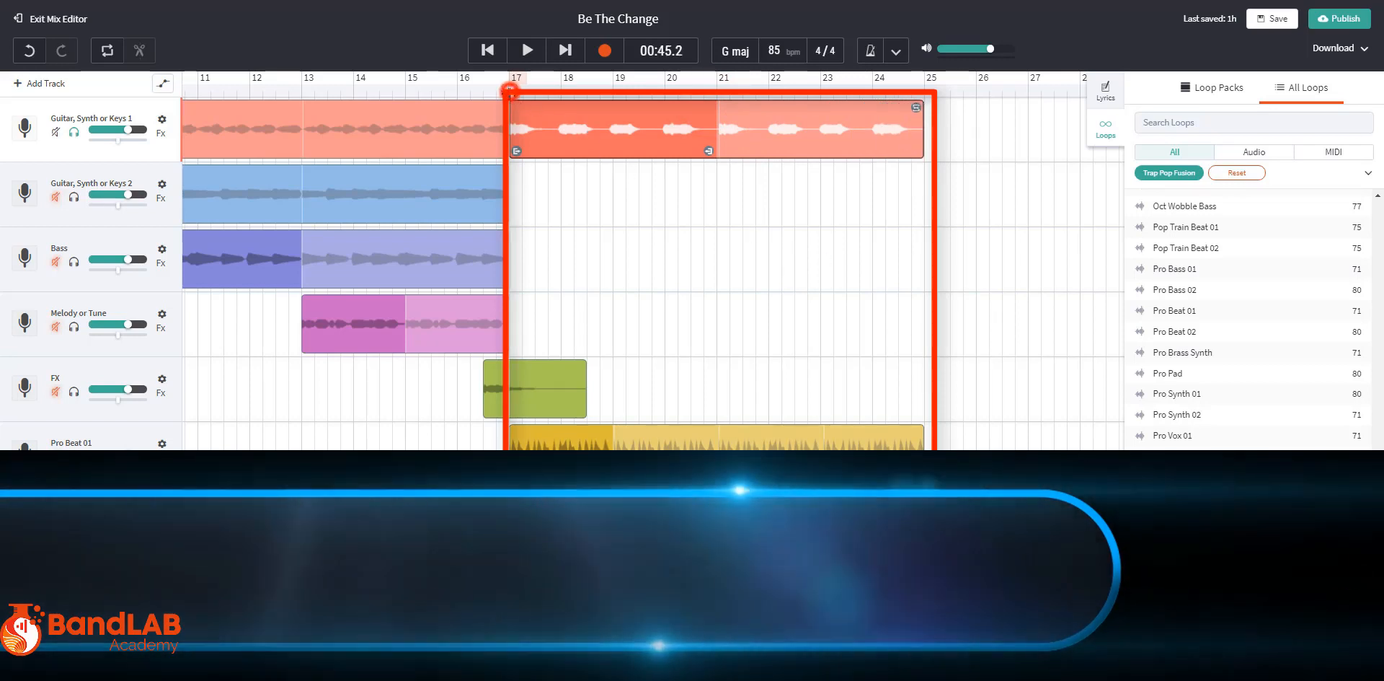
key(space)
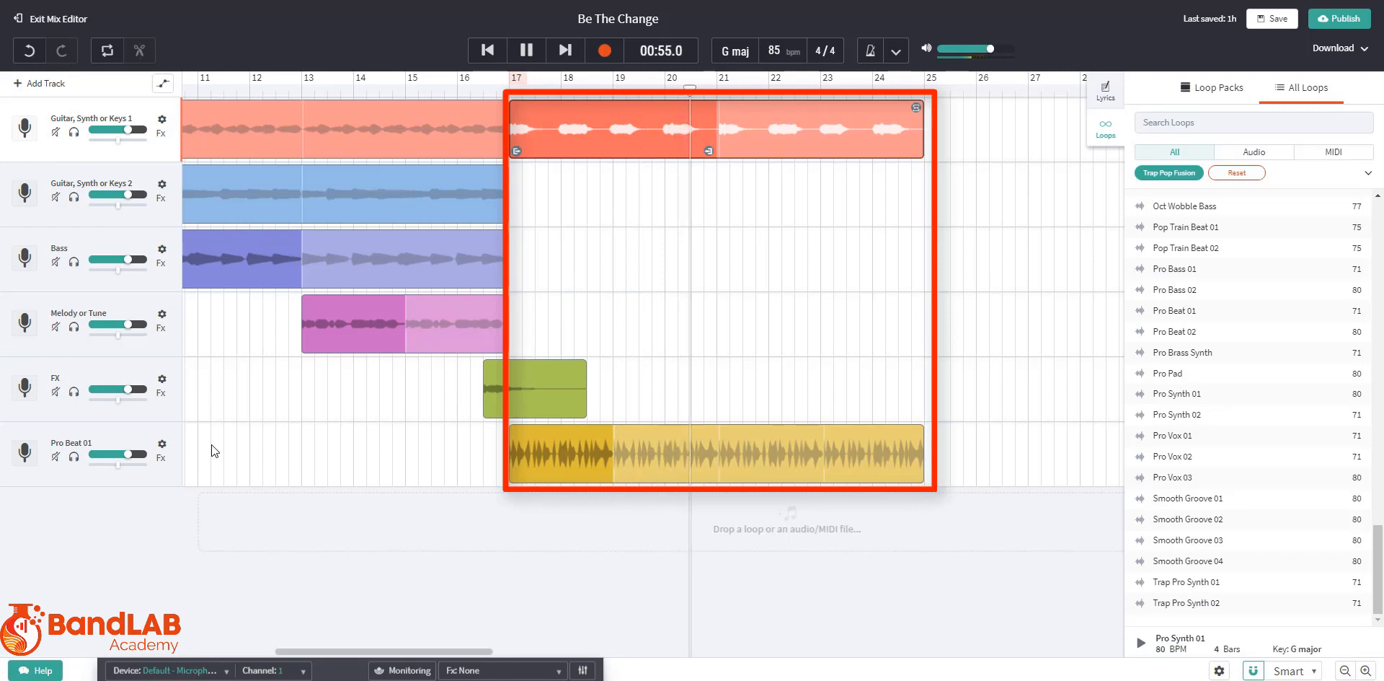
key(space)
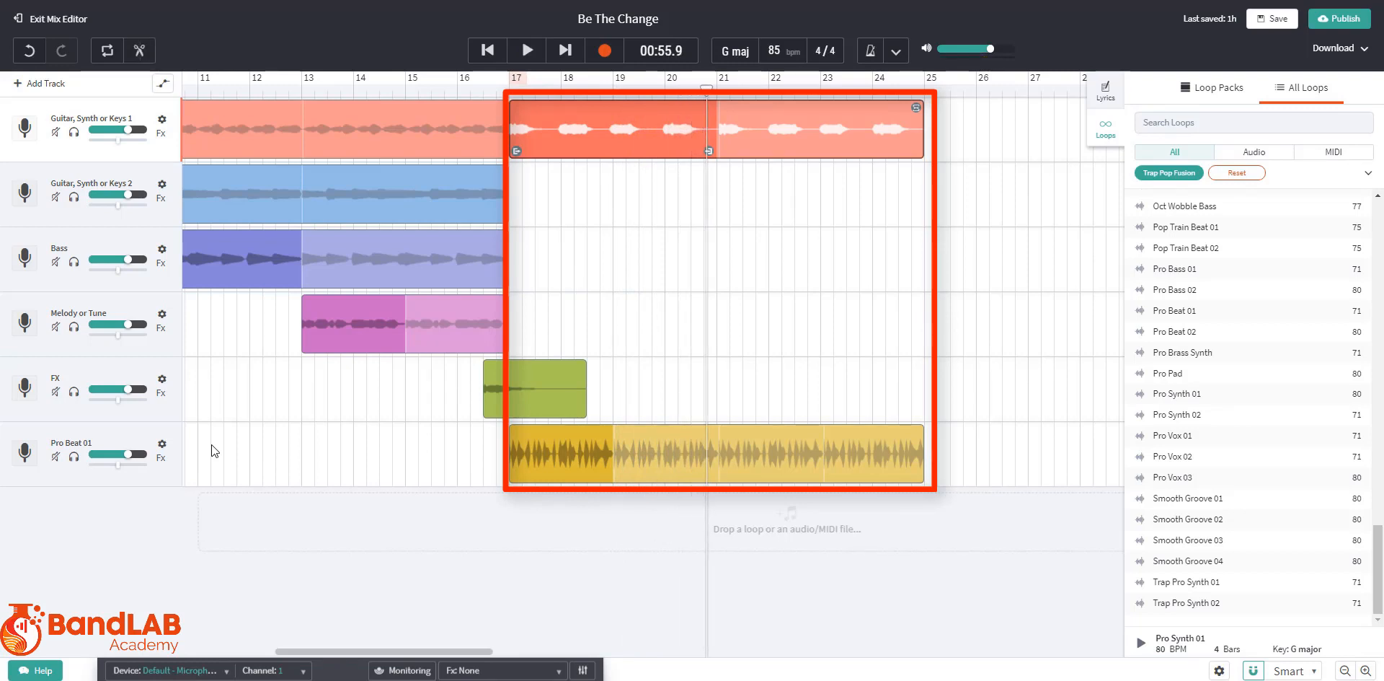
Preview Pro Pad, add it to the Guitar, Synth or Keys 2 track at bar 17 and extend it to bar 25
click(1185, 374)
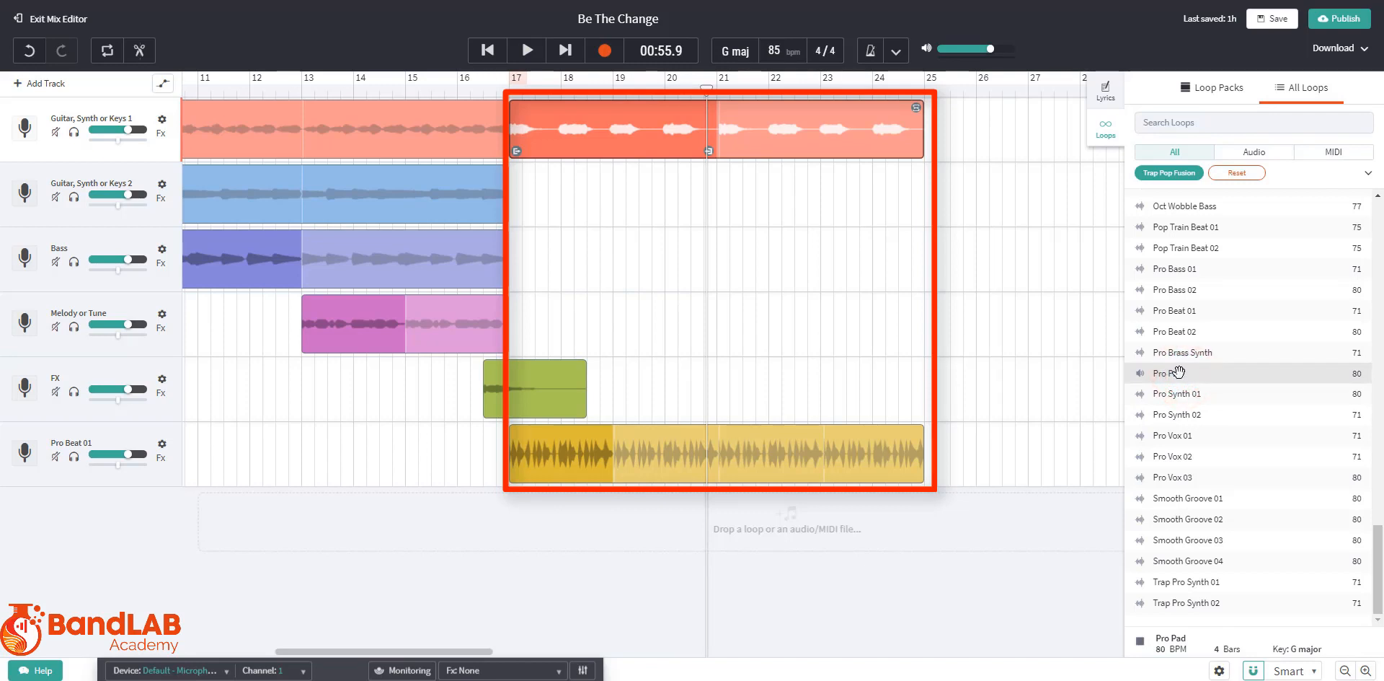
click(1211, 373)
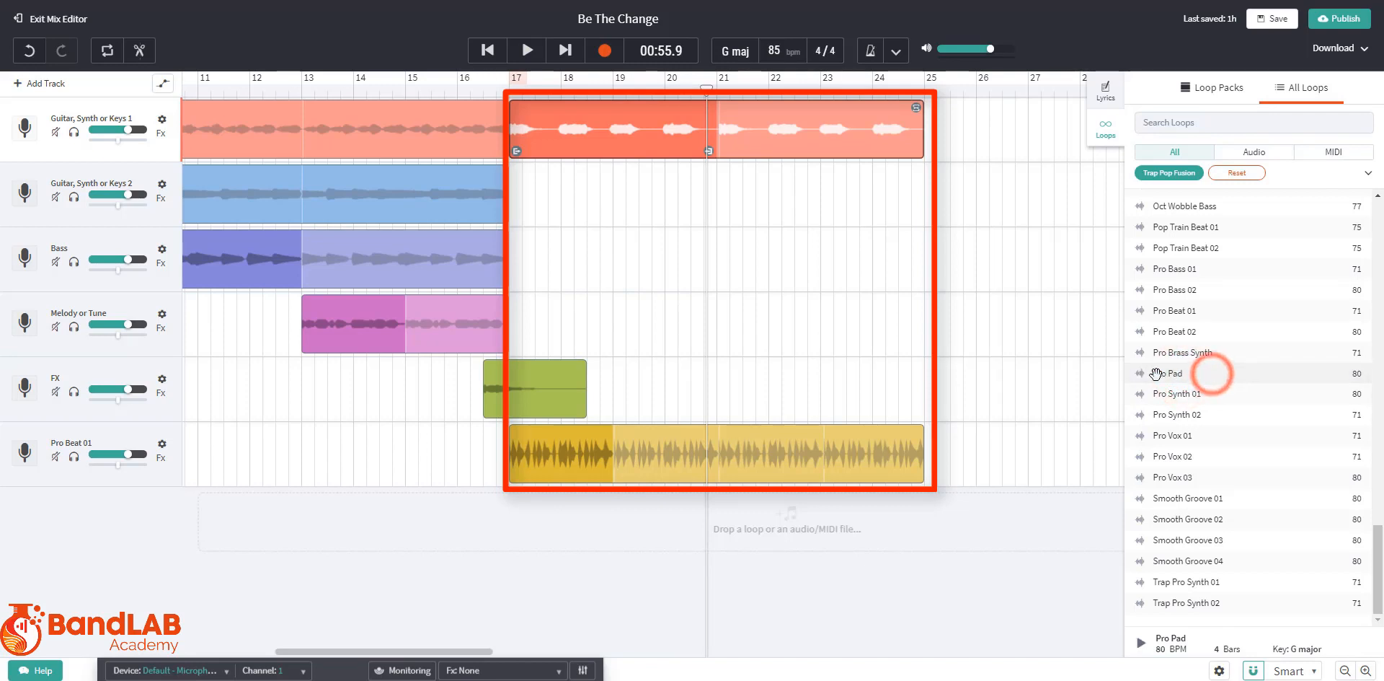
drag(1150, 373, 519, 190)
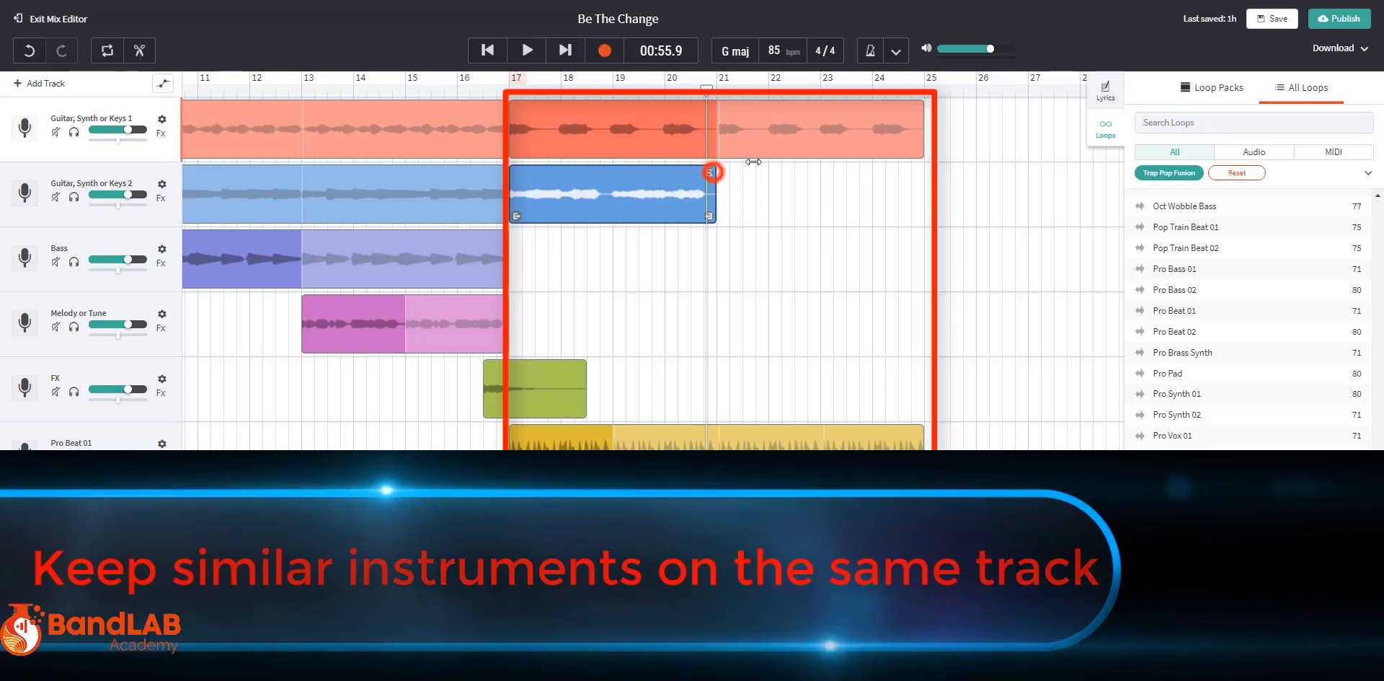
drag(712, 171, 923, 168)
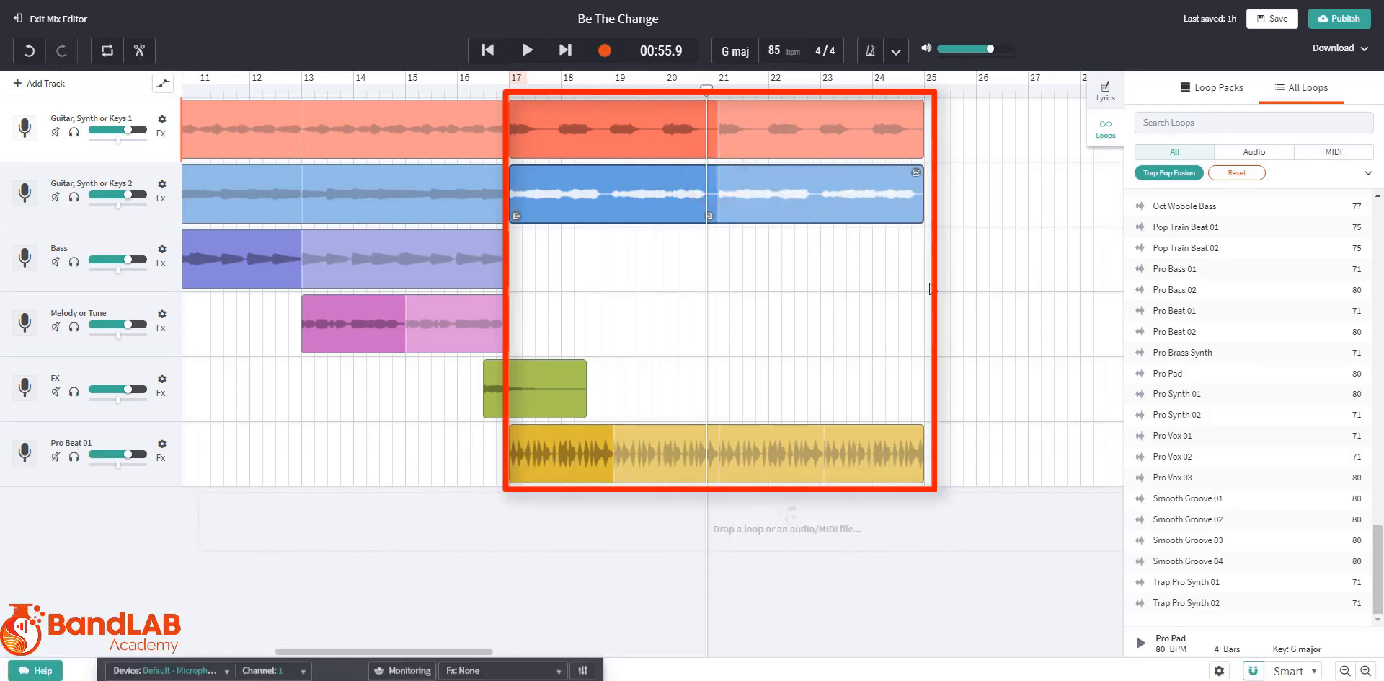
Preview both Pro Bass loops, add Pro Bass 02 to the Bass track at bar 17 and extend it to bar 25
click(1177, 269)
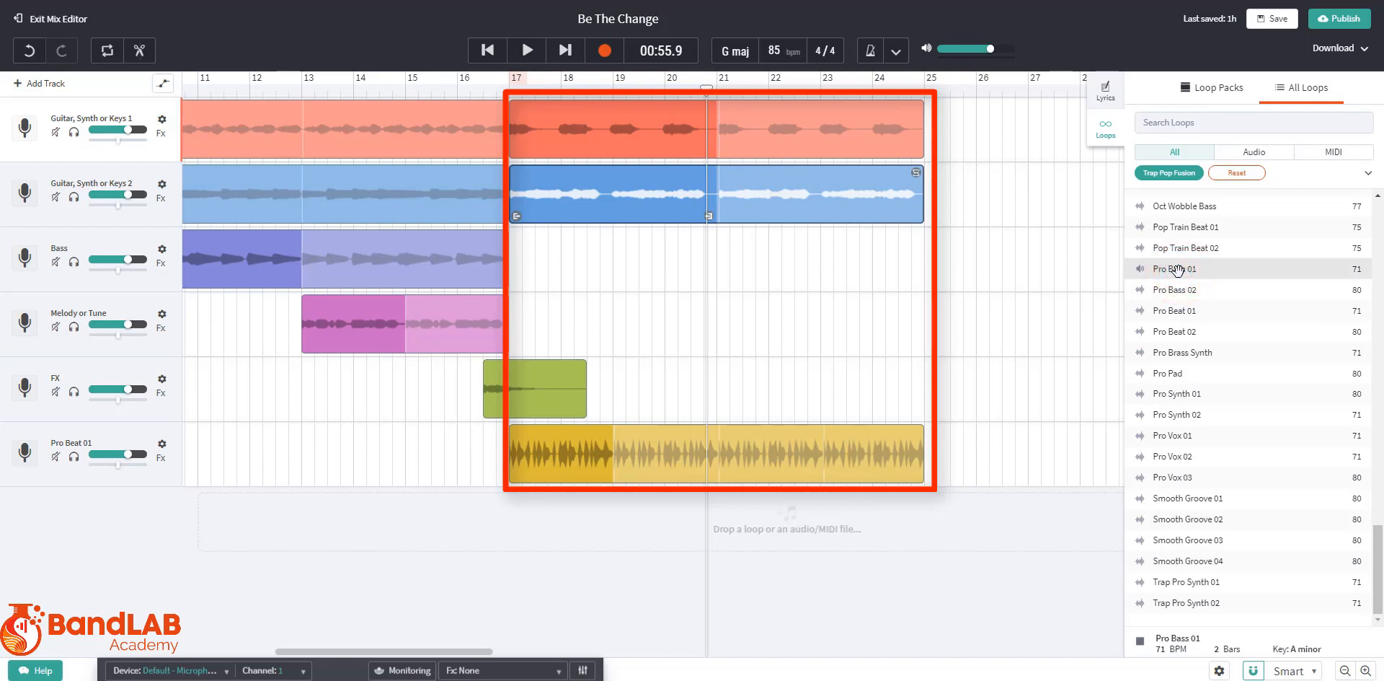
click(1171, 290)
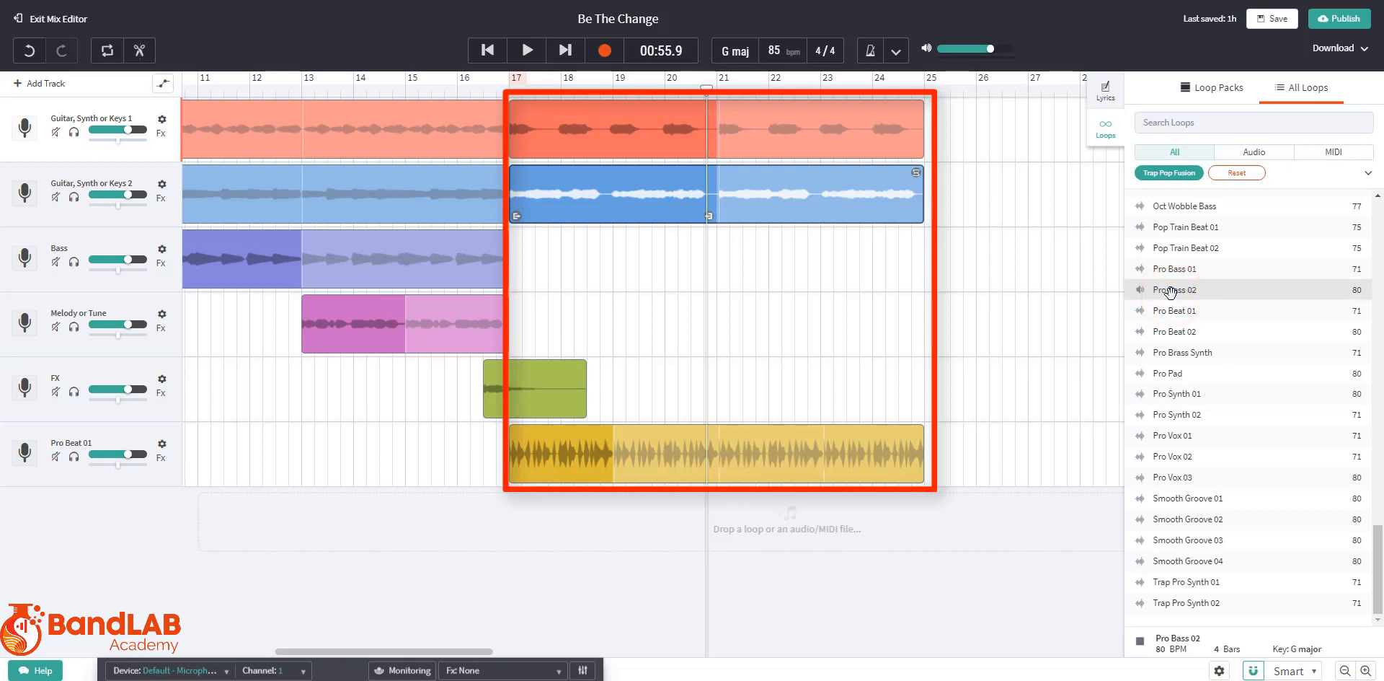
click(1171, 290)
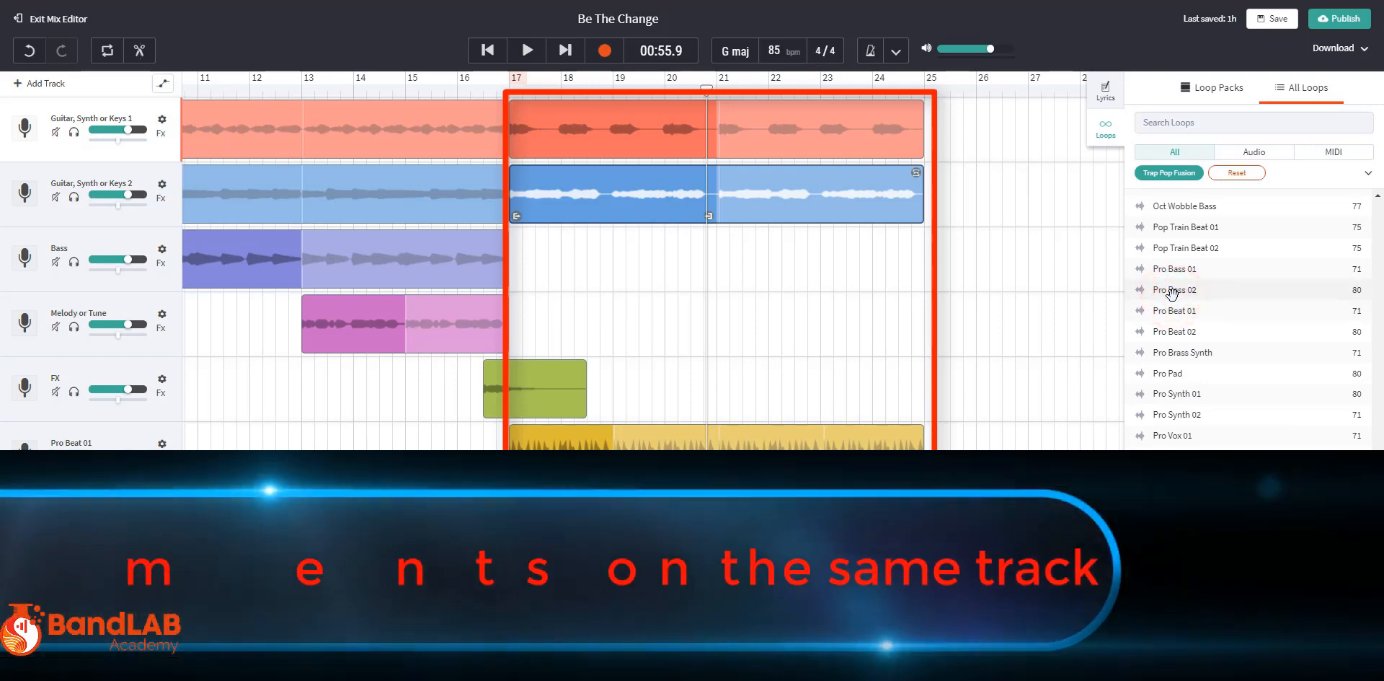
drag(1171, 292, 517, 257)
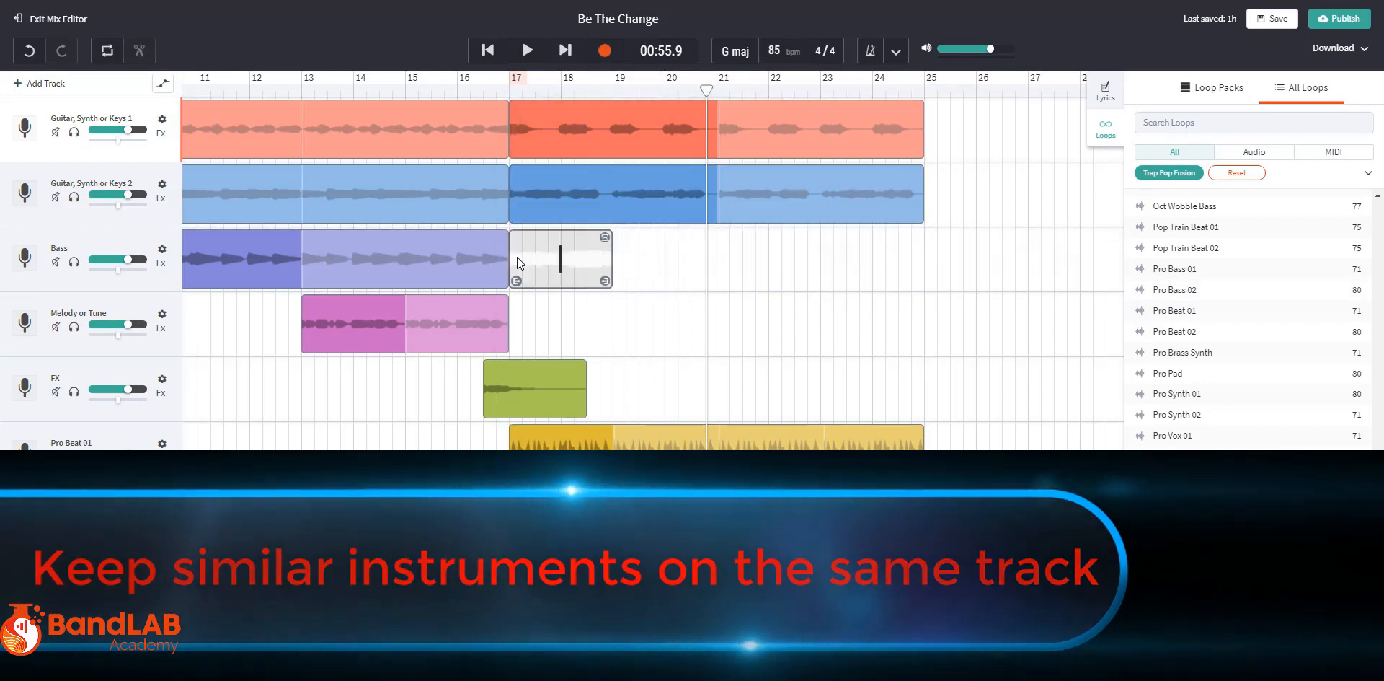
drag(612, 238, 923, 245)
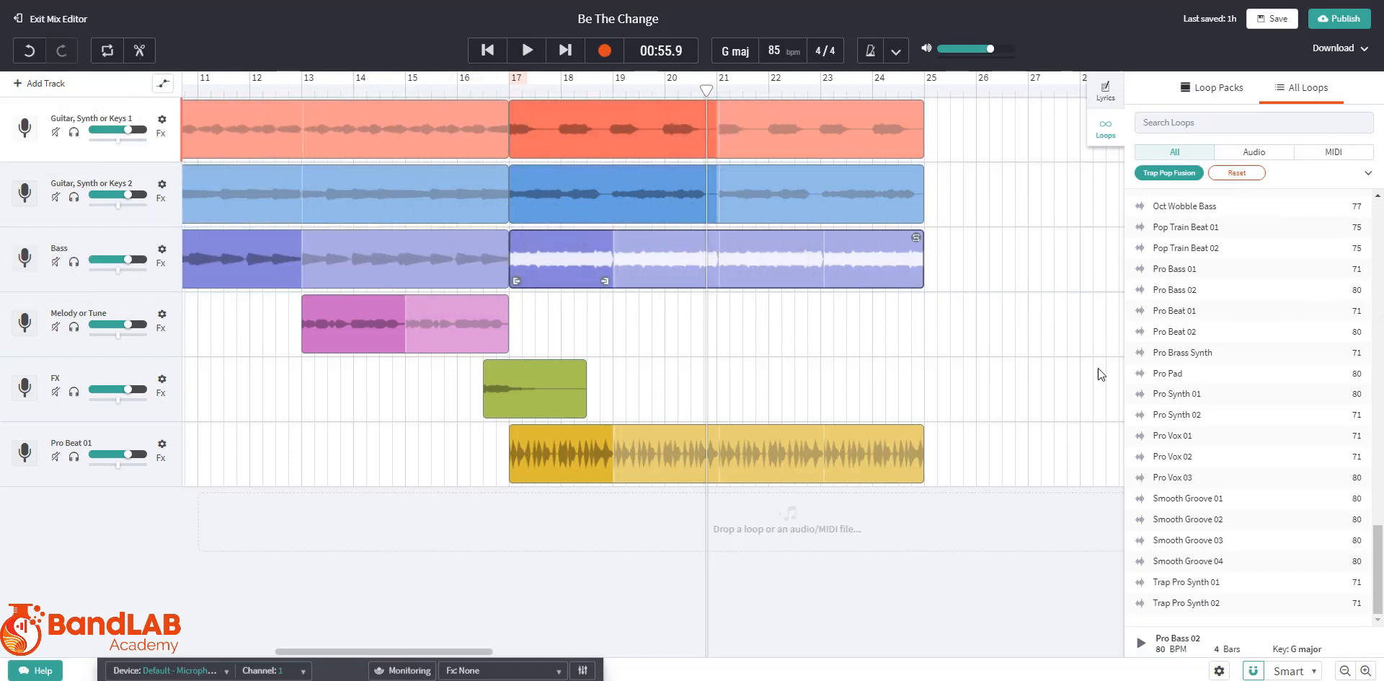
Preview Pro Vox 01 and 02, add Pro Vox 02 to the Melody or Tune track at bar 17 and extend it to bar 25
click(1172, 435)
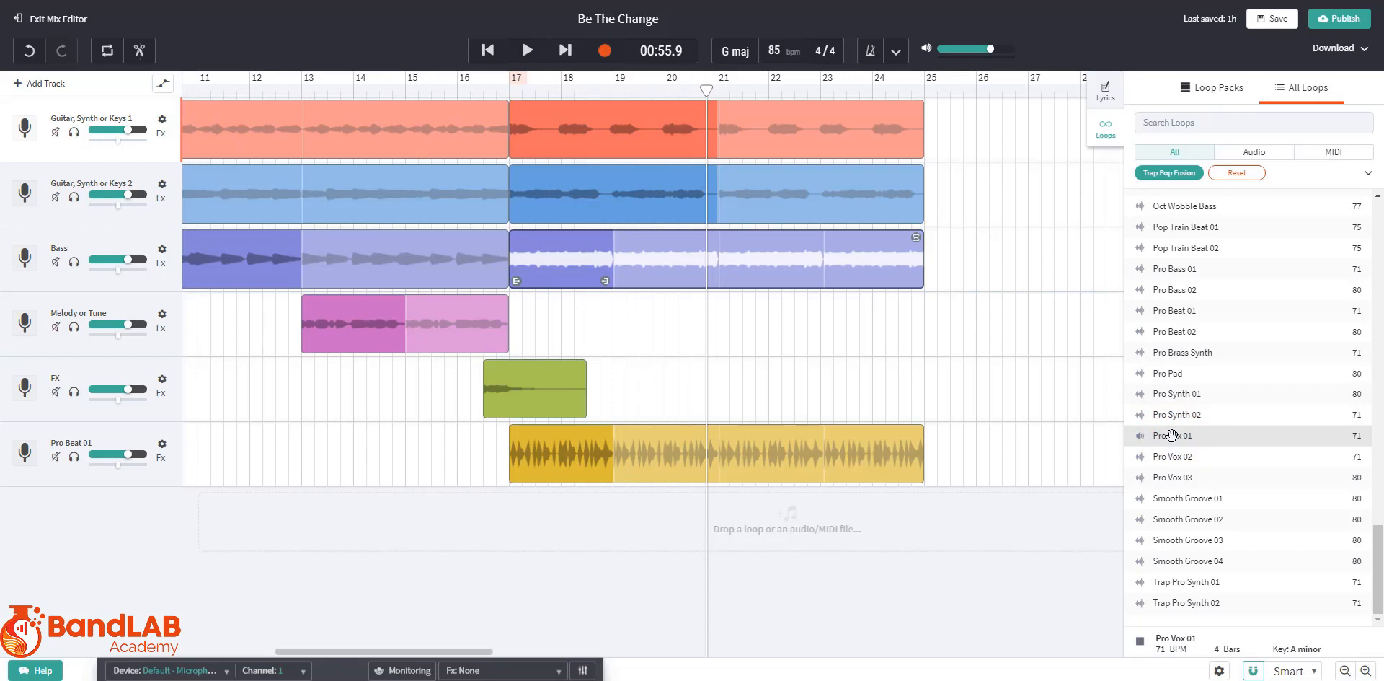
click(1176, 455)
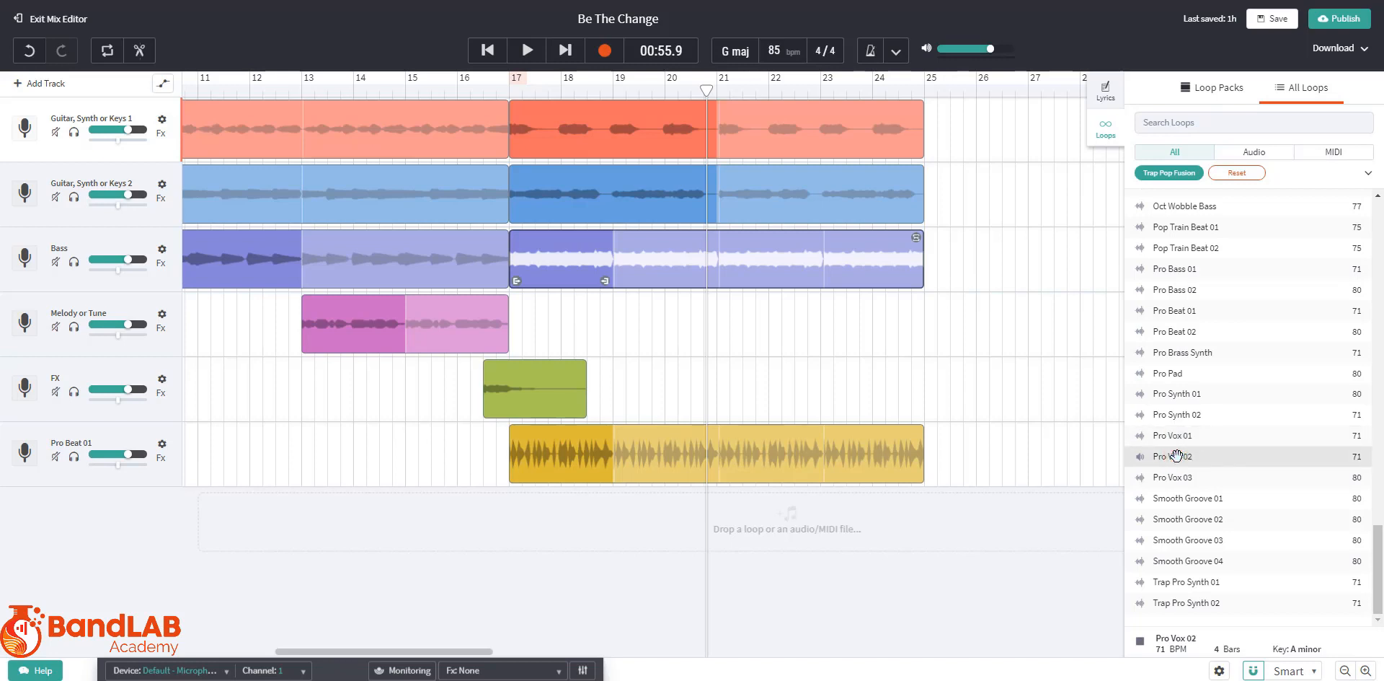
drag(1176, 455, 522, 328)
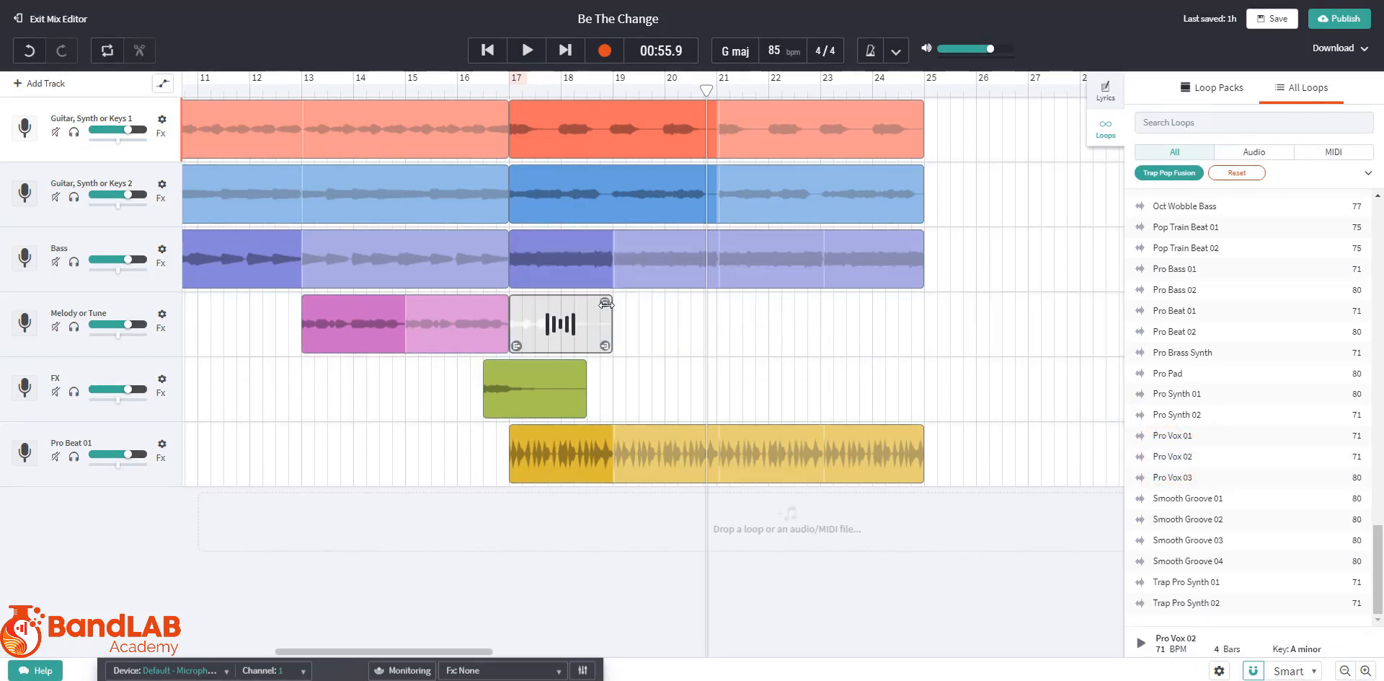
drag(606, 305, 900, 306)
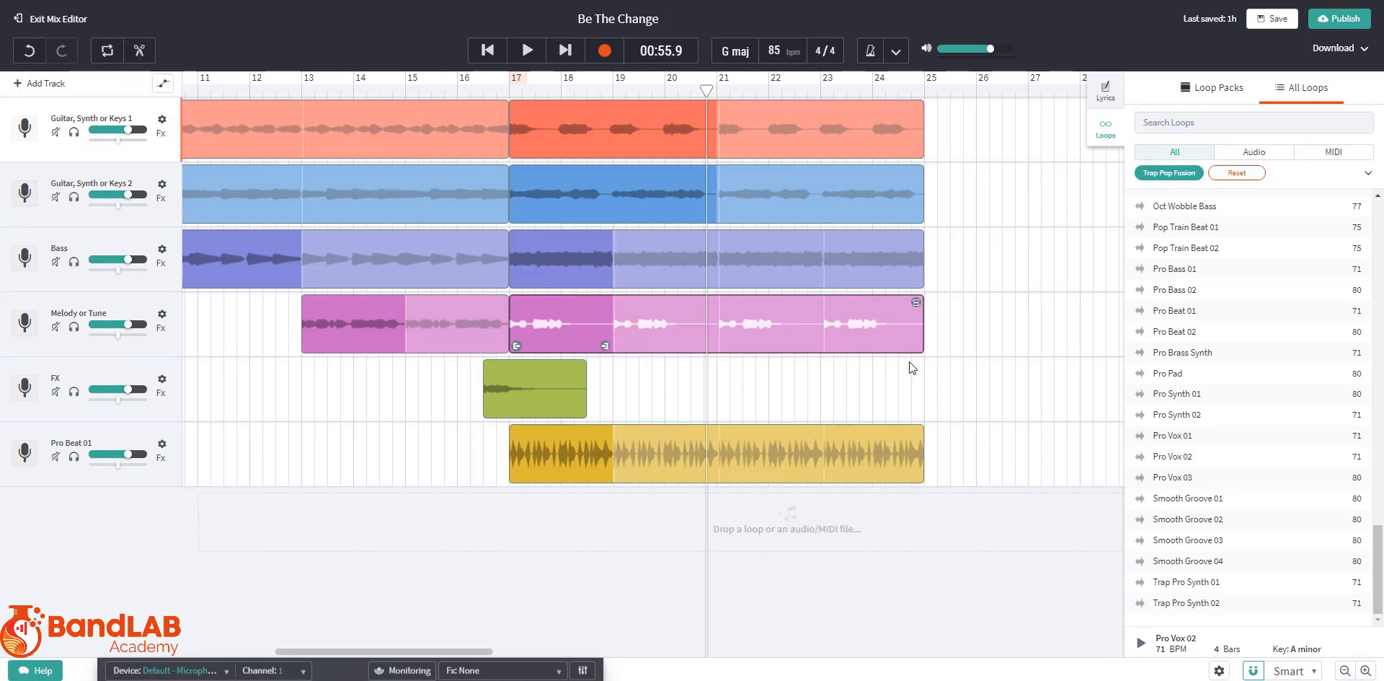
Play the full chorus section from bar 17 to its end at bar 25 to hear all the loops together
click(507, 91)
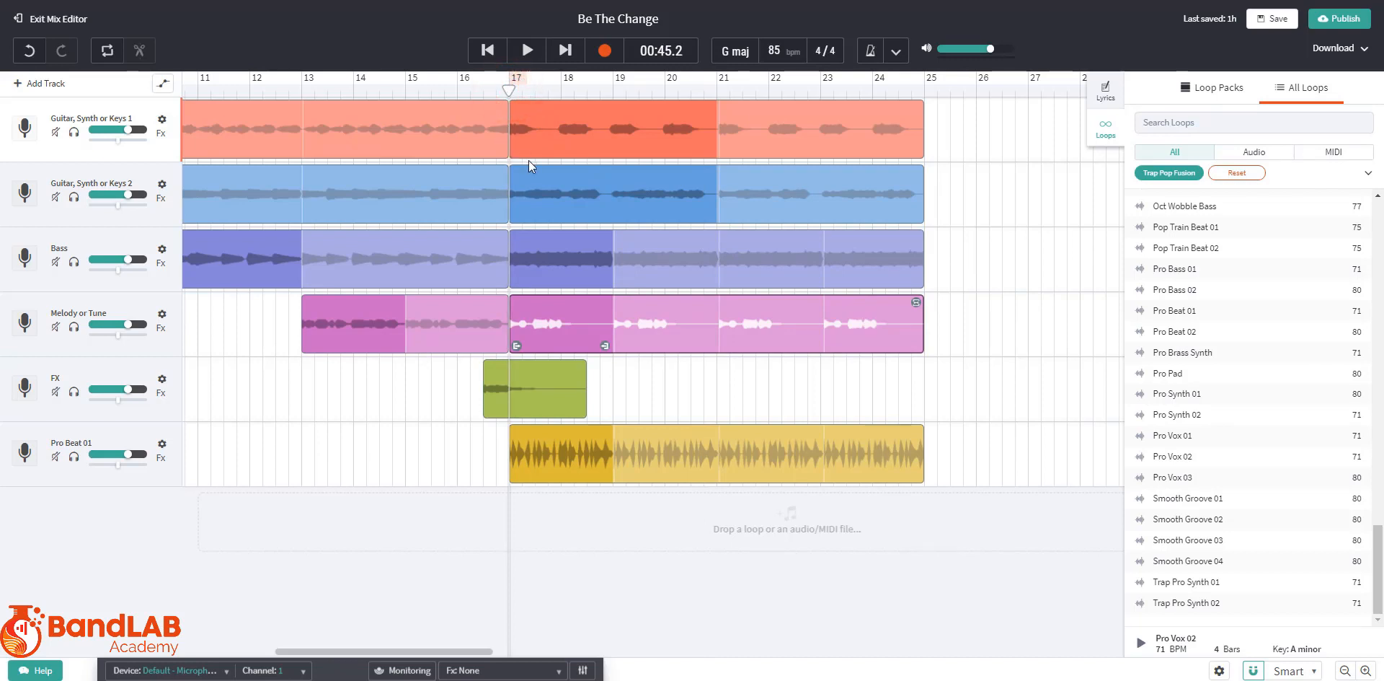
click(528, 52)
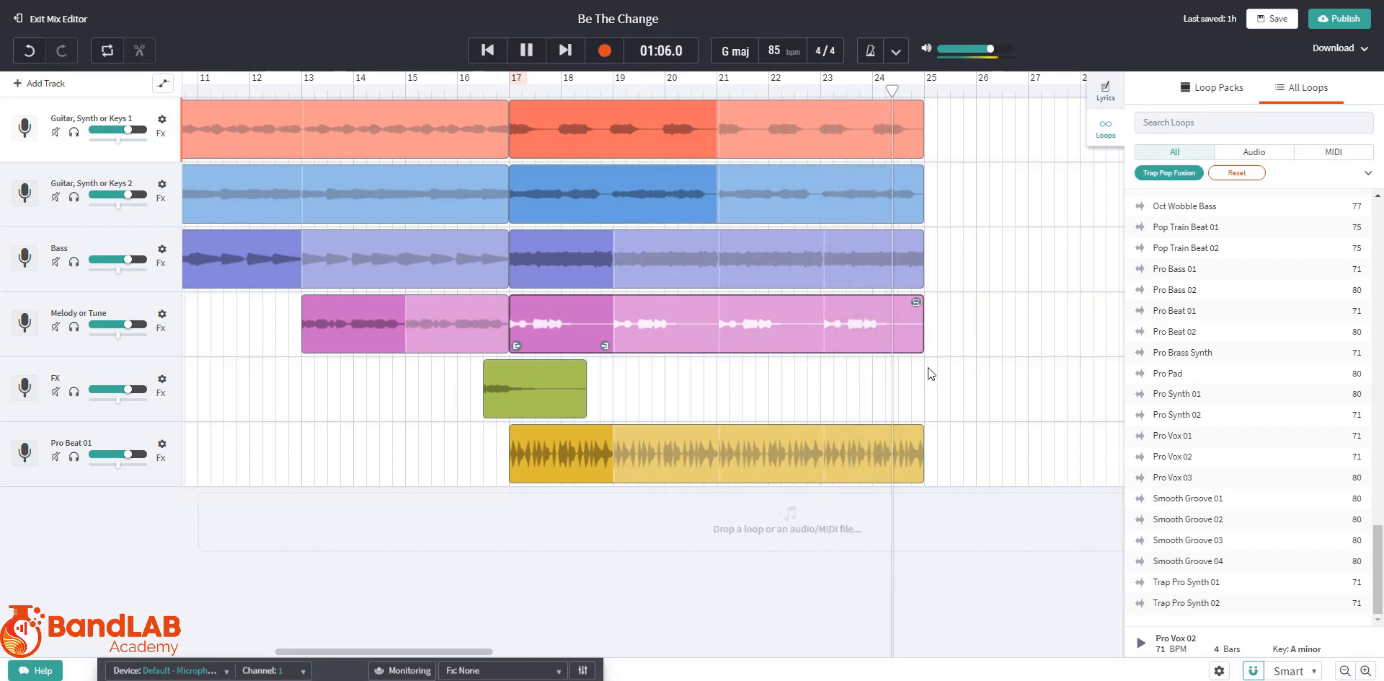
click(969, 228)
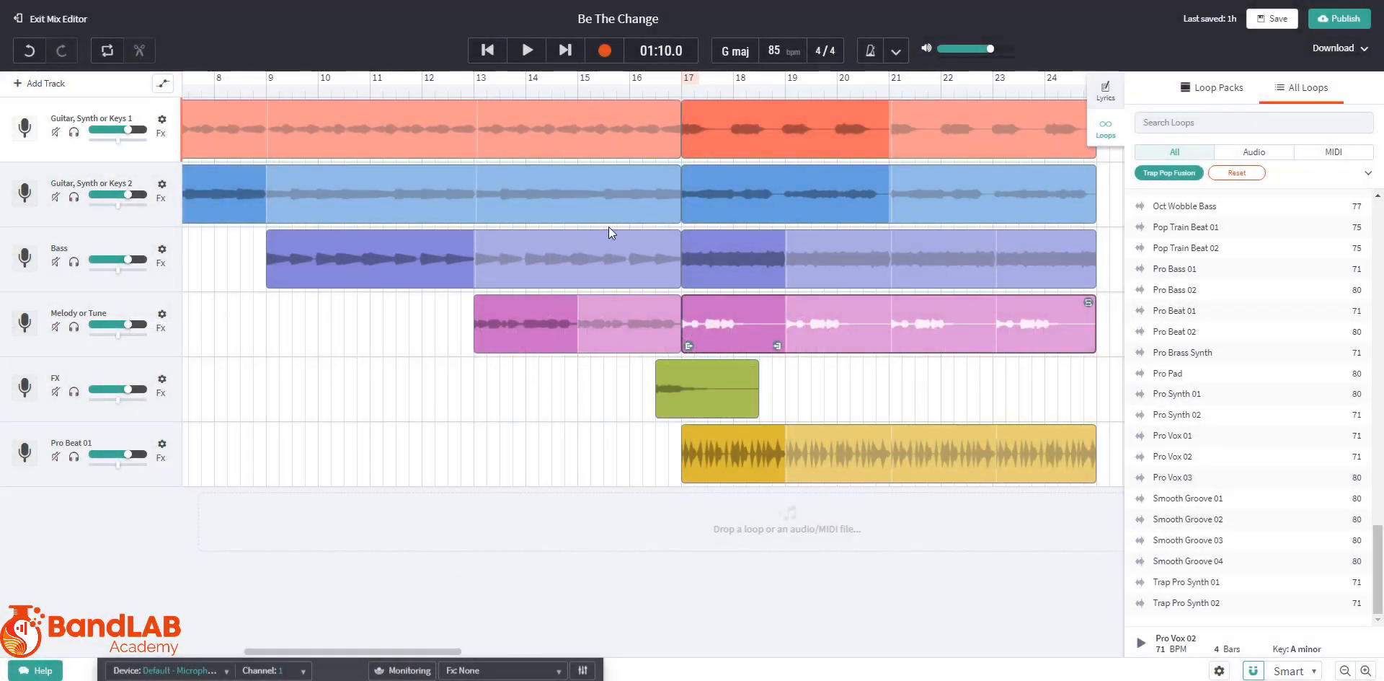
Play the whole song from the beginning with the loop browser hidden, and stop playback after the chorus ends at bar 25
click(488, 52)
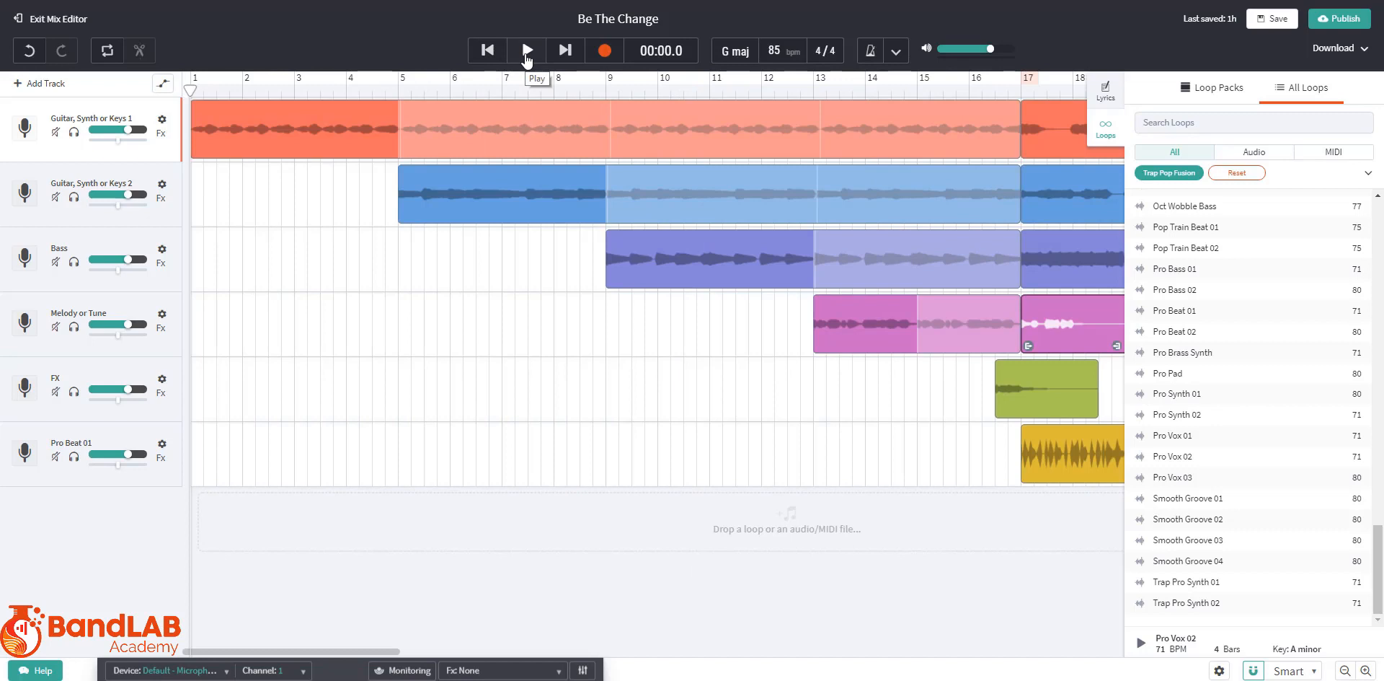
click(526, 52)
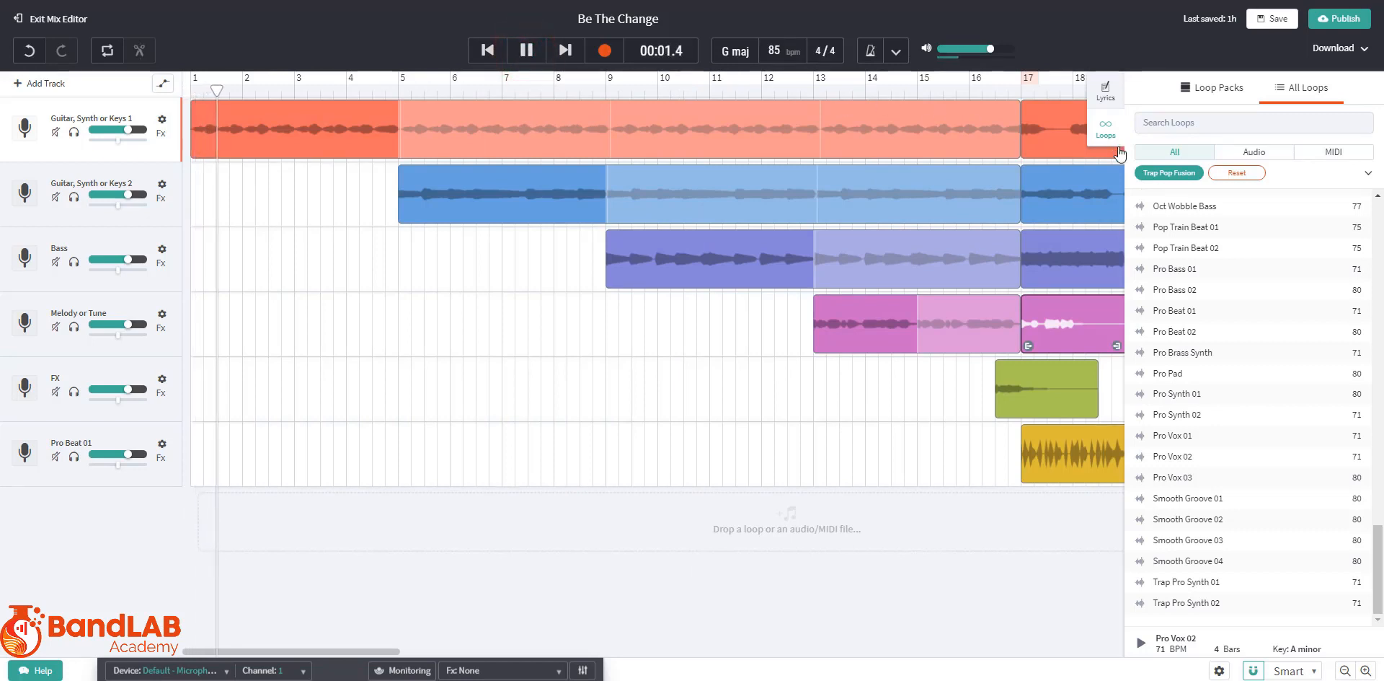
click(1108, 140)
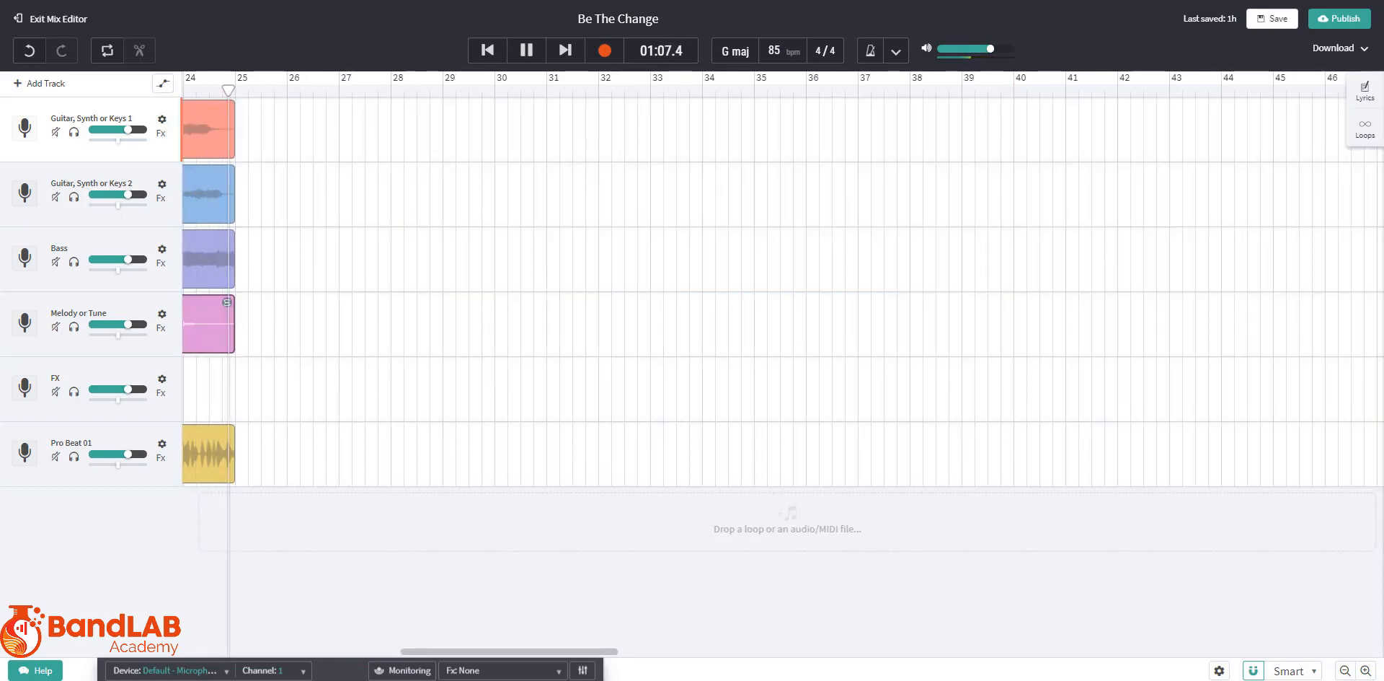
click(534, 50)
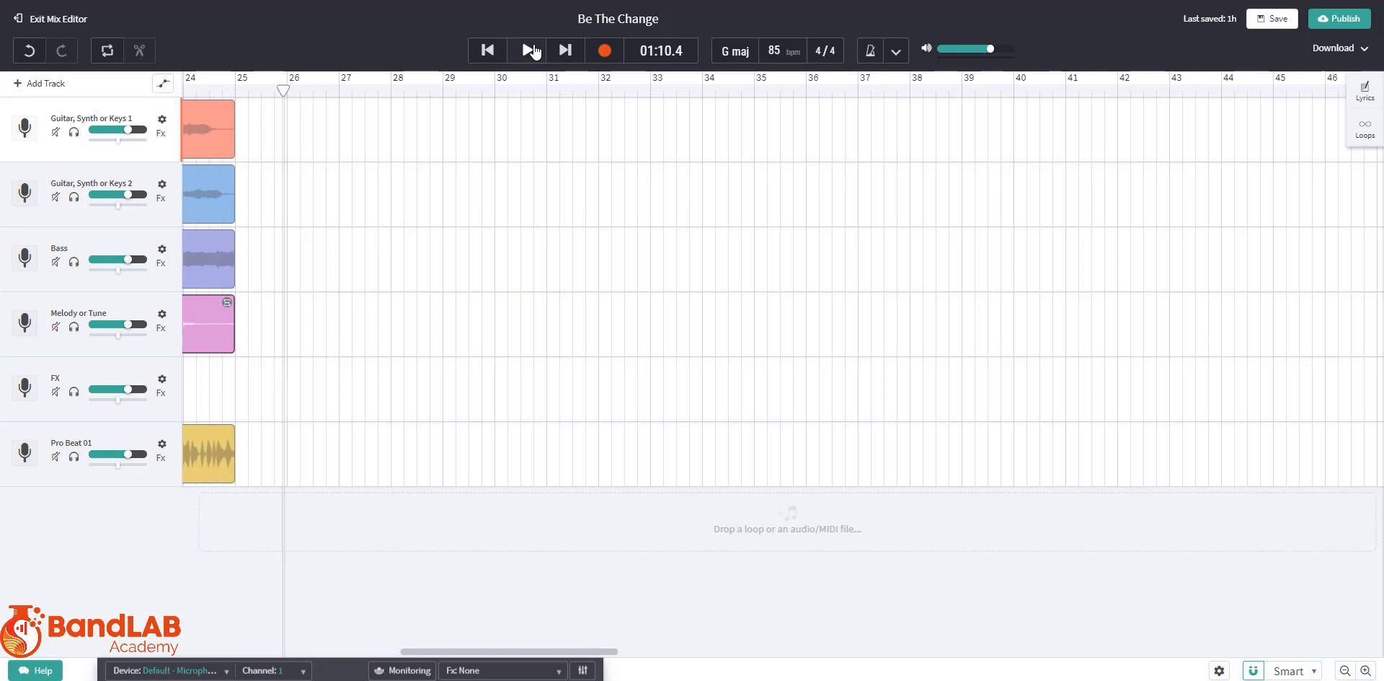